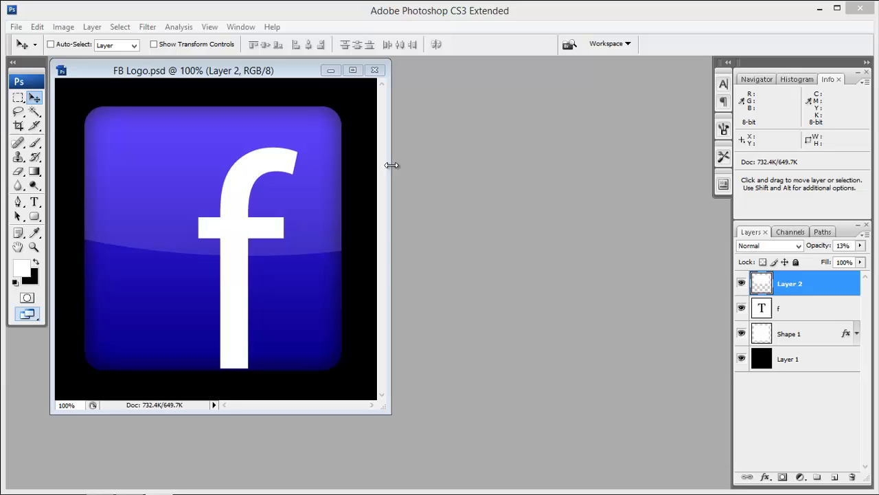
# Step: Minimize FB Logo.psd and create a new 500×500 px, 72 ppi transparent document named Logo
pyautogui.click(332, 71)
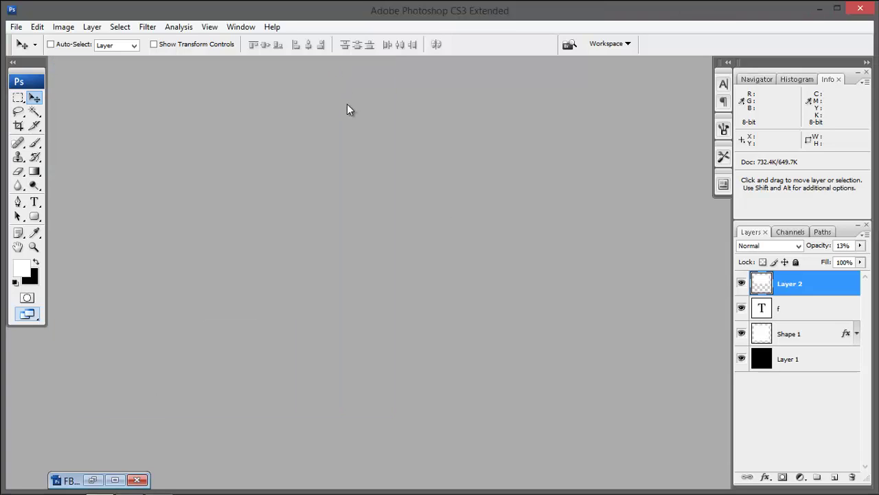
pyautogui.click(15, 27)
pyautogui.click(27, 39)
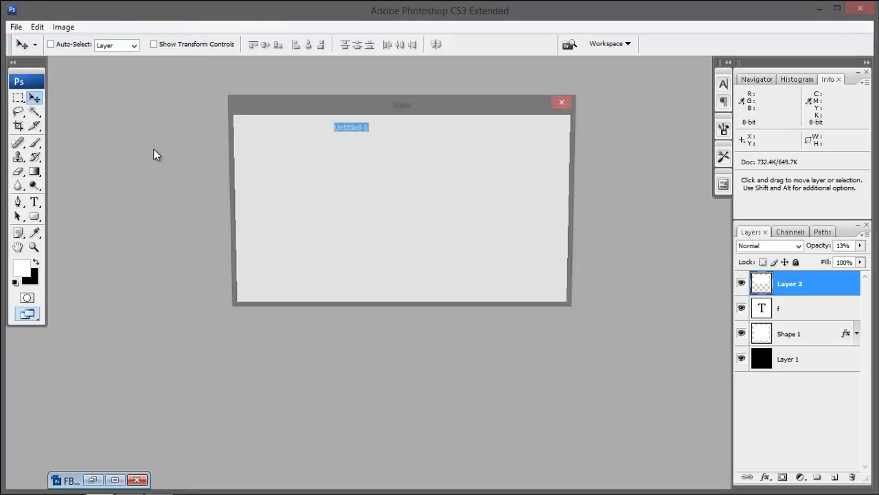
pyautogui.write('Logo')
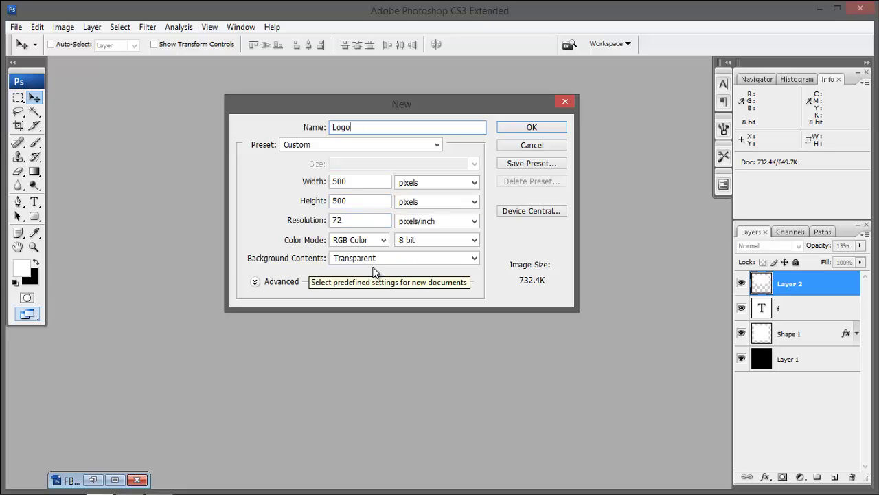
pyautogui.click(539, 128)
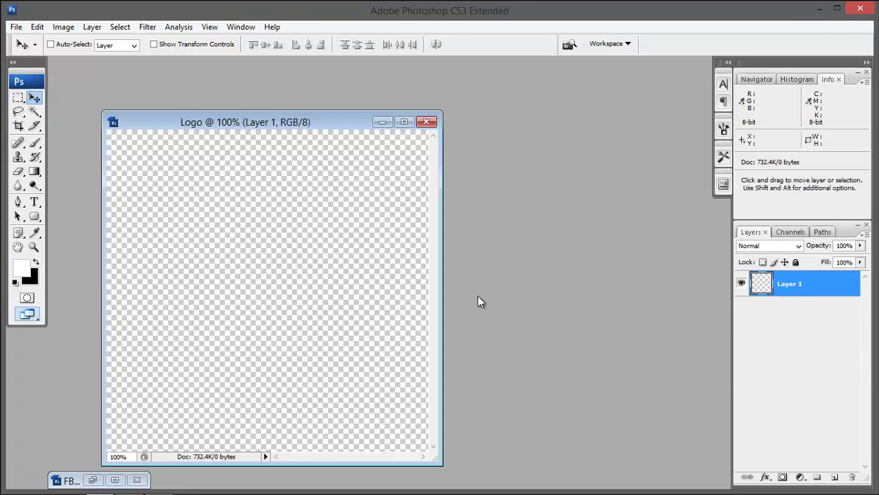
pyautogui.moveTo(315, 125); pyautogui.dragTo(318, 104)
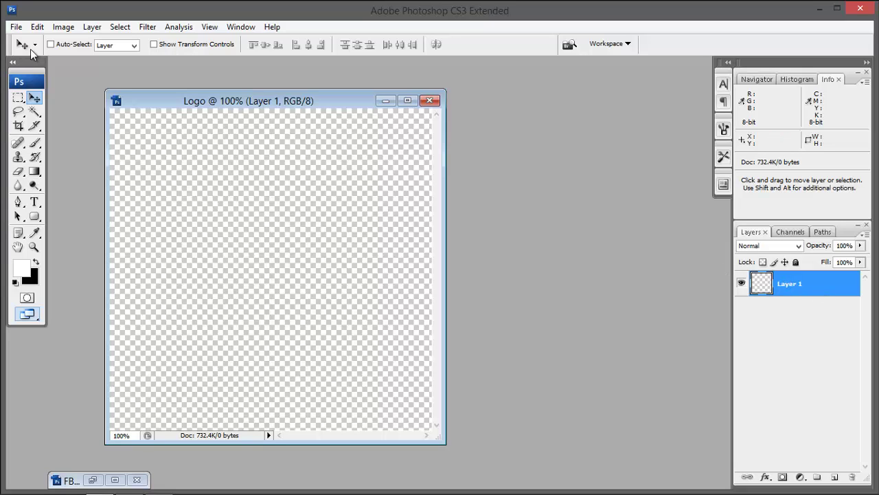
# Step: Fill Layer 1 with solid black and pick the Rounded Rectangle Tool with a 30 px radius
pyautogui.click(38, 27)
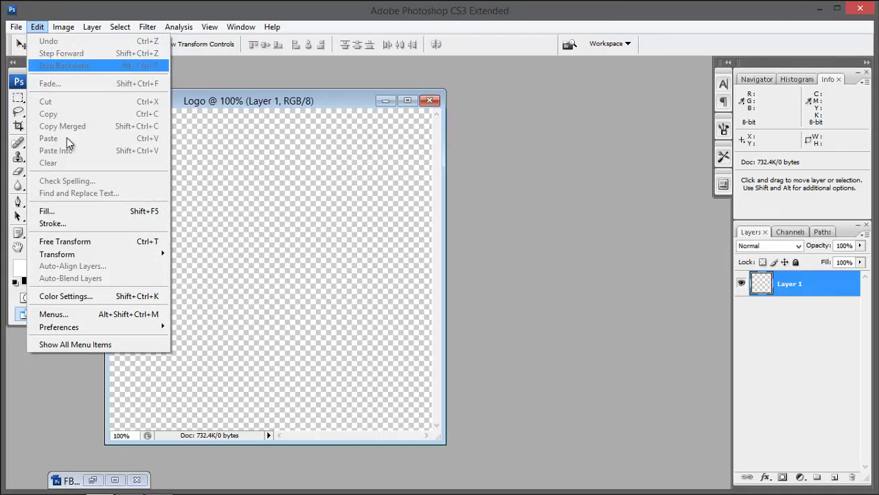
pyautogui.click(92, 213)
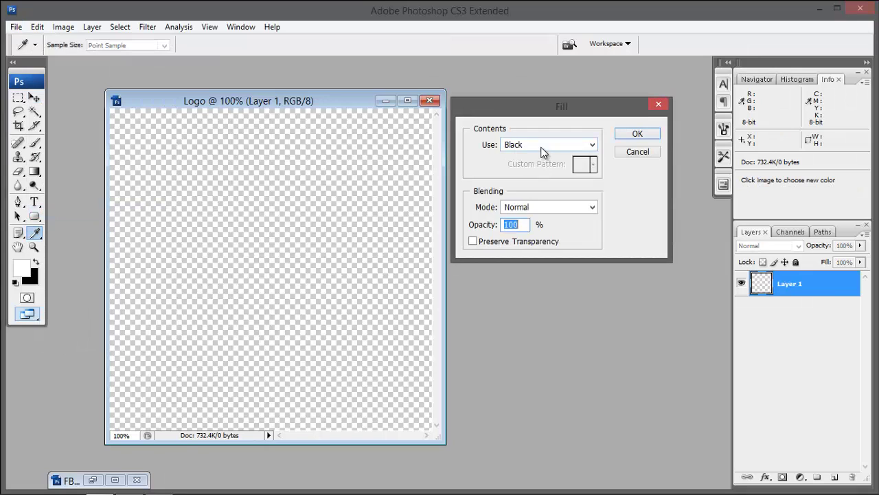
pyautogui.click(546, 145)
pyautogui.click(543, 230)
pyautogui.click(636, 135)
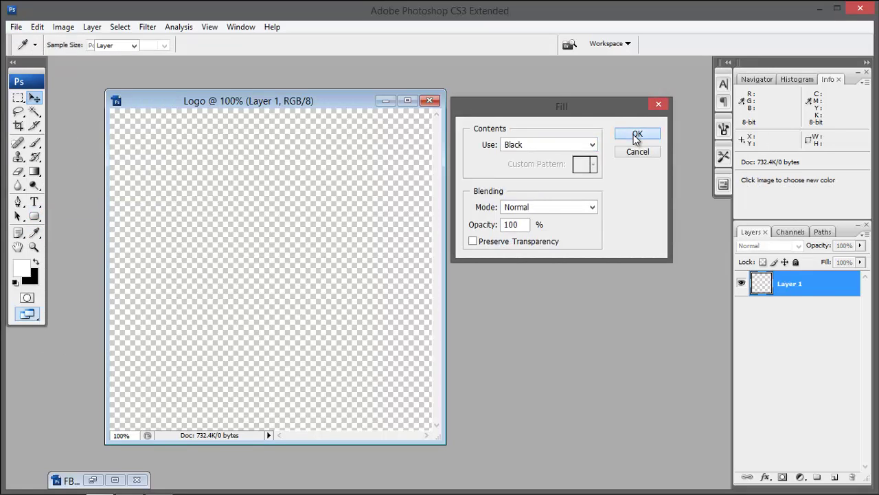
pyautogui.press('v')
pyautogui.moveTo(338, 105); pyautogui.dragTo(372, 100)
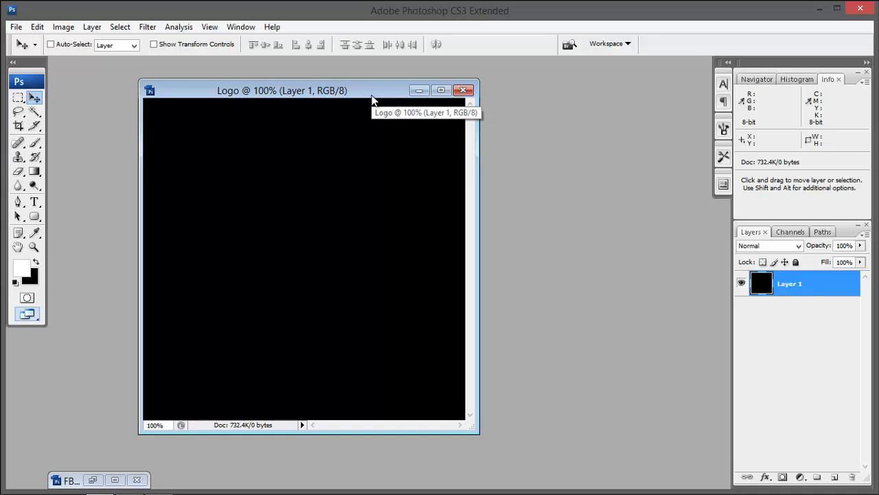
pyautogui.press('u')
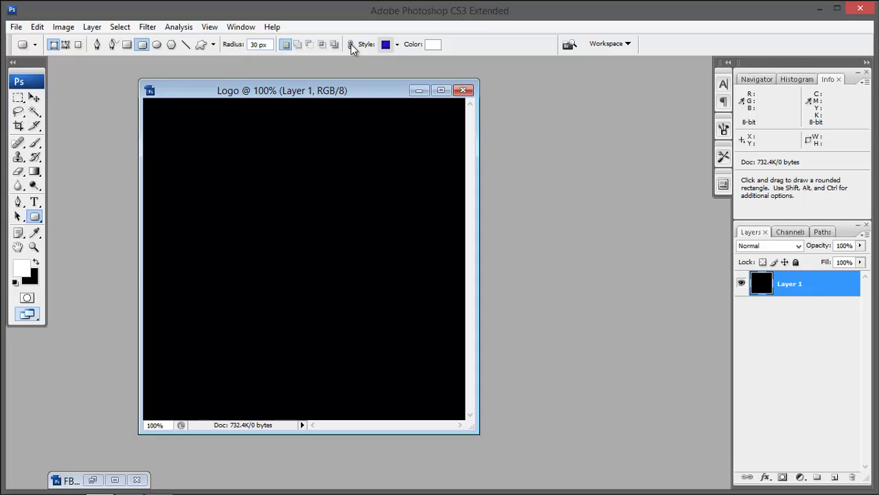
# Step: Set the shape style to No Style and draw a large white rounded square on the canvas
pyautogui.click(398, 44)
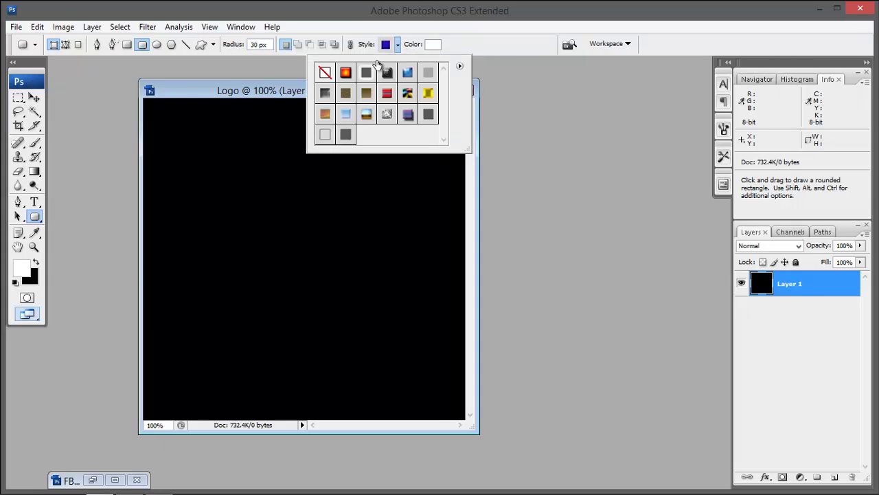
pyautogui.click(325, 73)
pyautogui.click(213, 94)
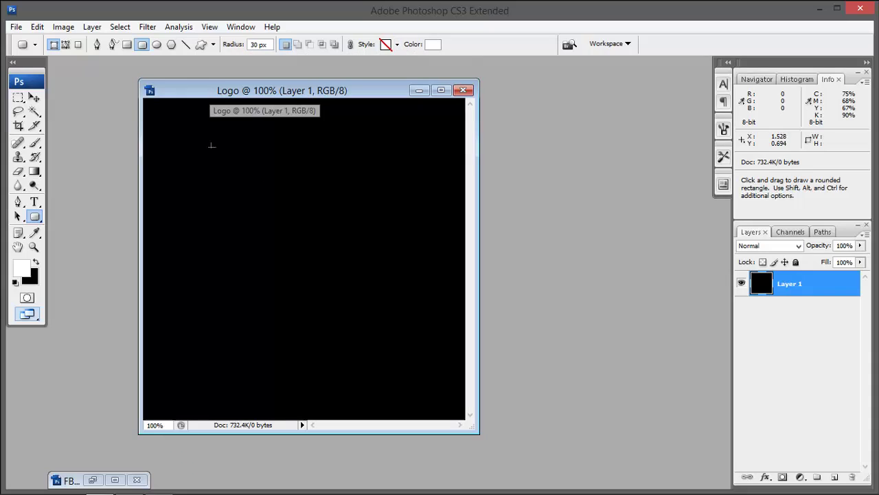
pyautogui.moveTo(177, 133); pyautogui.dragTo(433, 380)
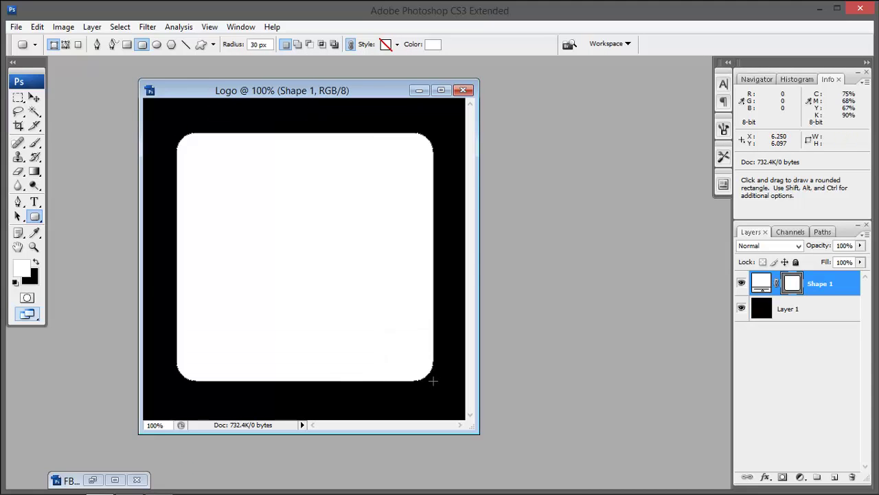
# Step: Open Shape 1's Blending Options and enable a Gradient Overlay for editing
pyautogui.rightClick(850, 288)
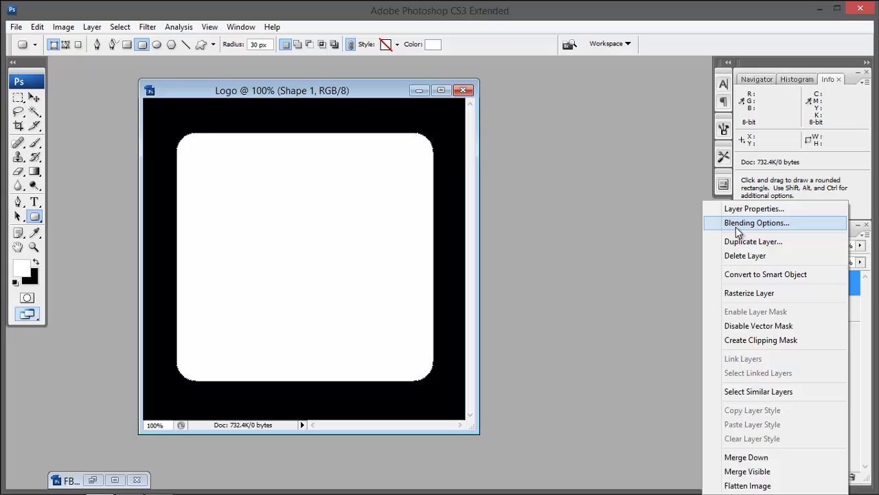
pyautogui.click(738, 227)
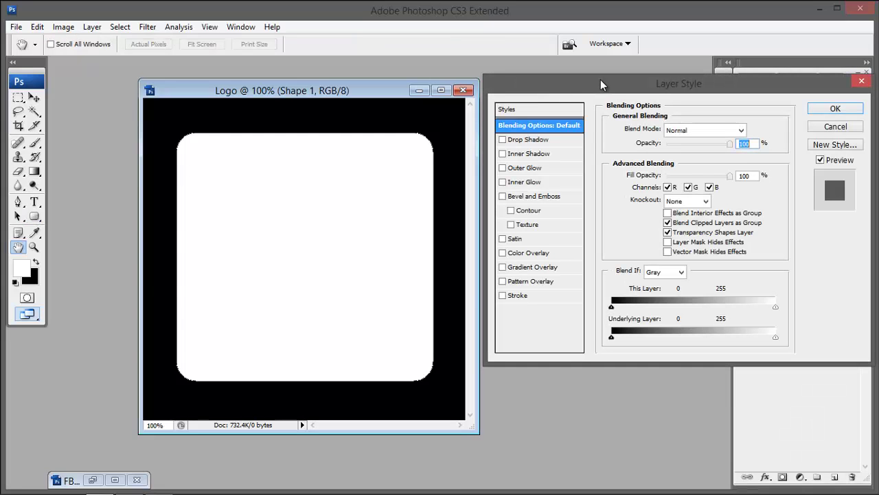
pyautogui.moveTo(608, 82); pyautogui.dragTo(437, 87)
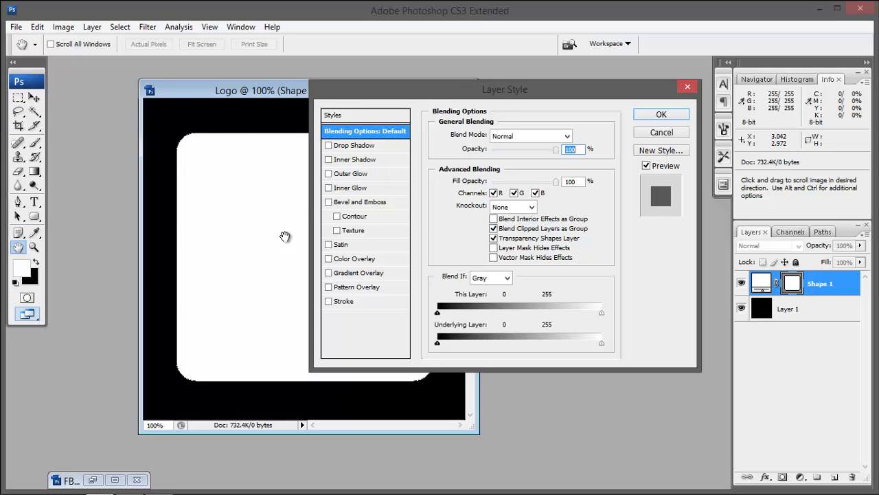
pyautogui.click(373, 274)
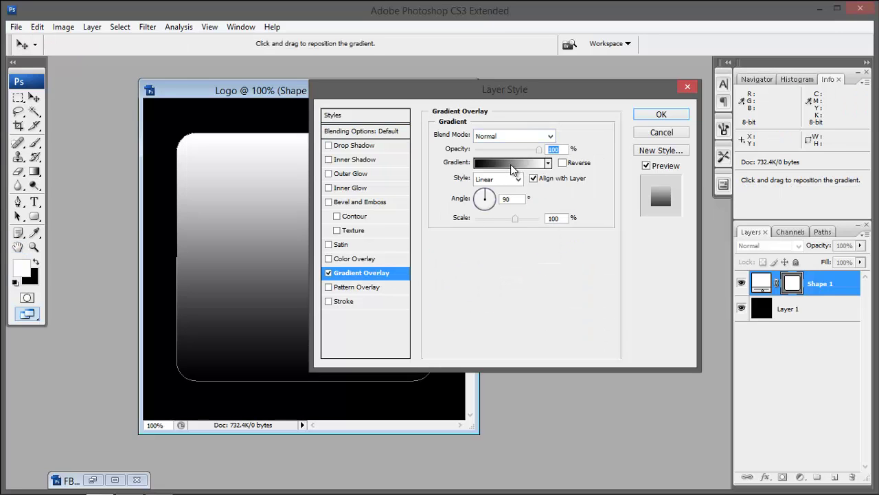
pyautogui.click(511, 162)
# Step: Set the gradient's left colour stop to dark navy blue
pyautogui.click(541, 304)
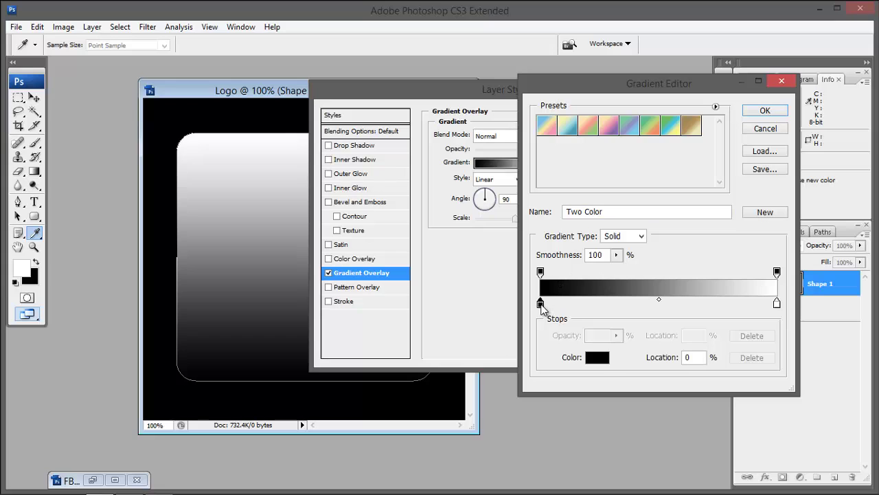
pyautogui.click(606, 357)
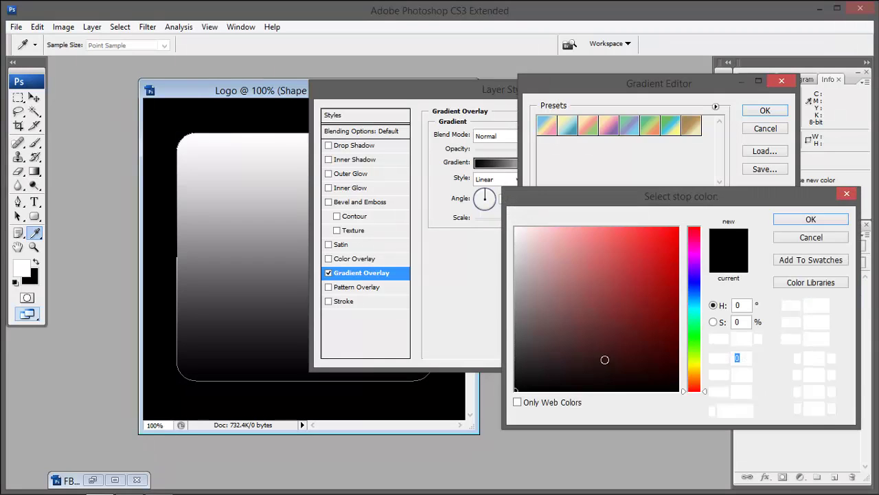
pyautogui.click(692, 290)
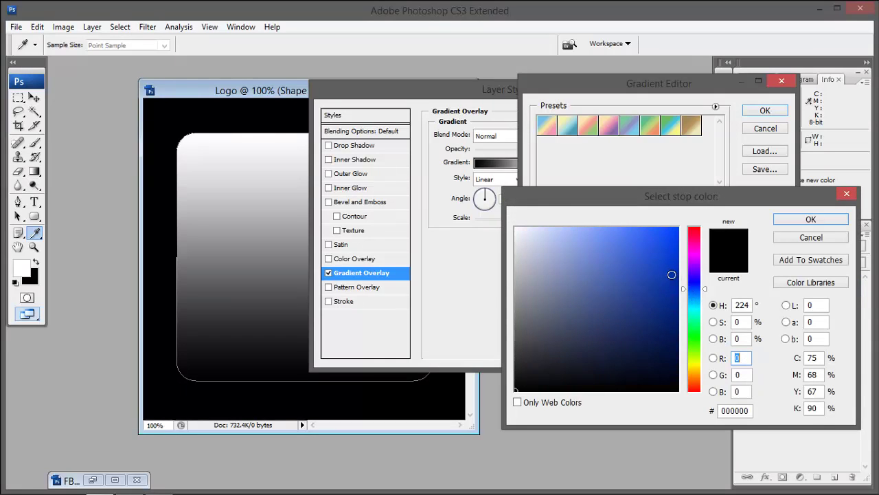
pyautogui.click(691, 286)
pyautogui.click(673, 273)
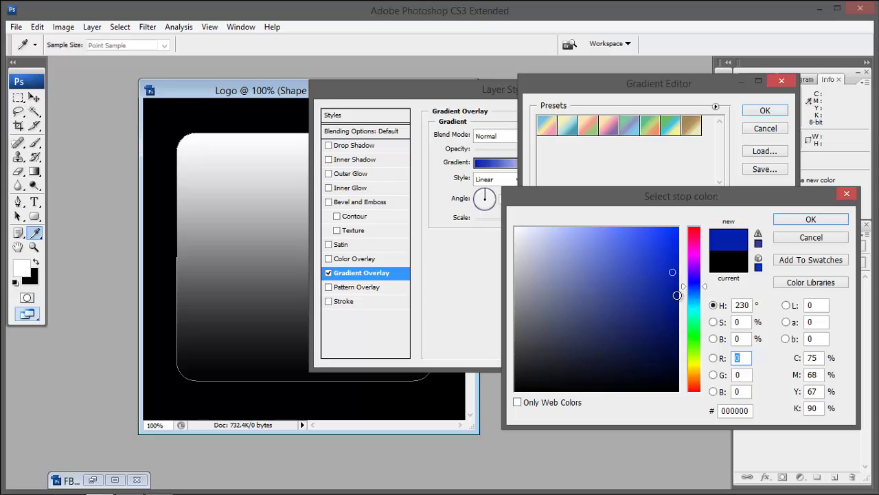
pyautogui.click(797, 221)
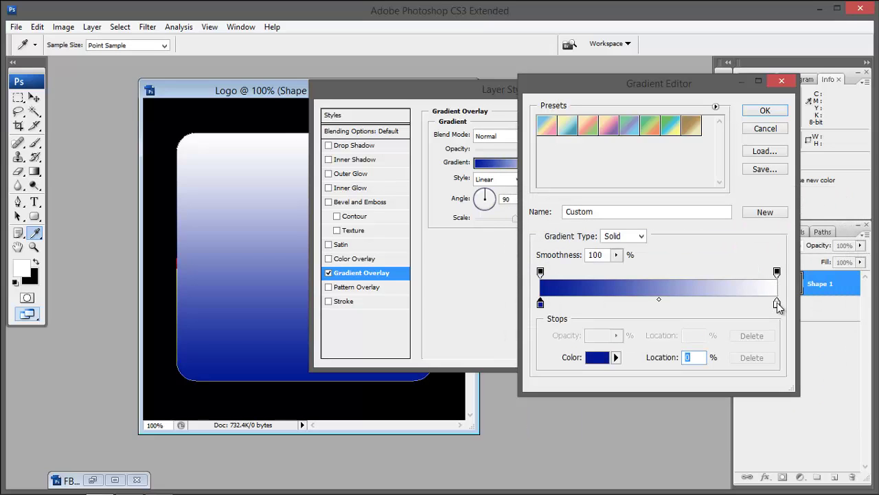
# Step: Set the right colour stop to bright blue #5741fe and apply the gradient
pyautogui.click(777, 304)
pyautogui.click(597, 357)
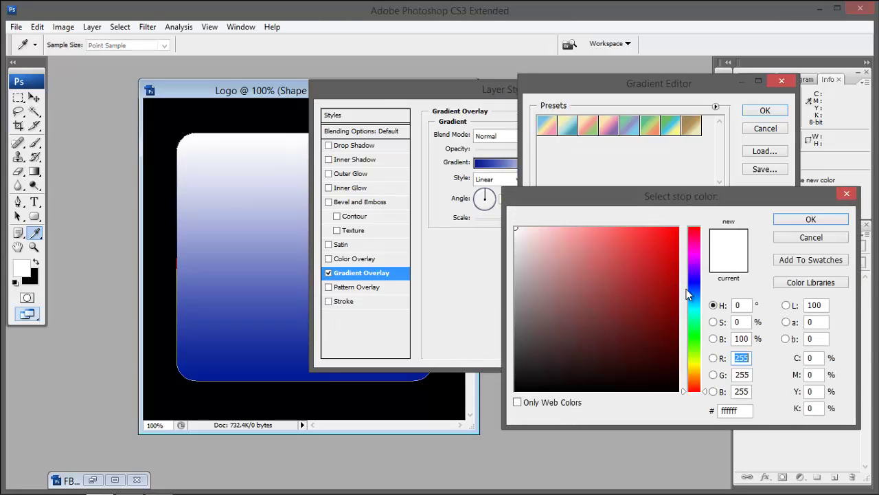
pyautogui.click(693, 279)
pyautogui.moveTo(668, 251); pyautogui.dragTo(636, 228)
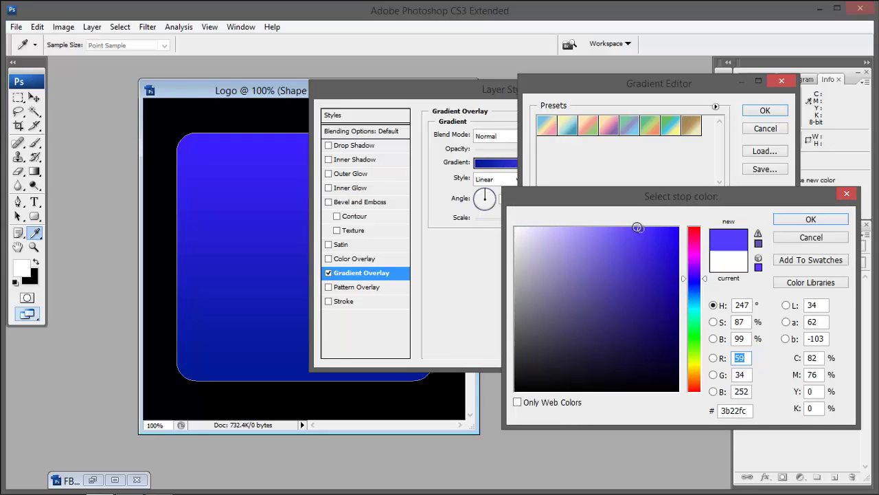
pyautogui.click(809, 220)
pyautogui.click(767, 112)
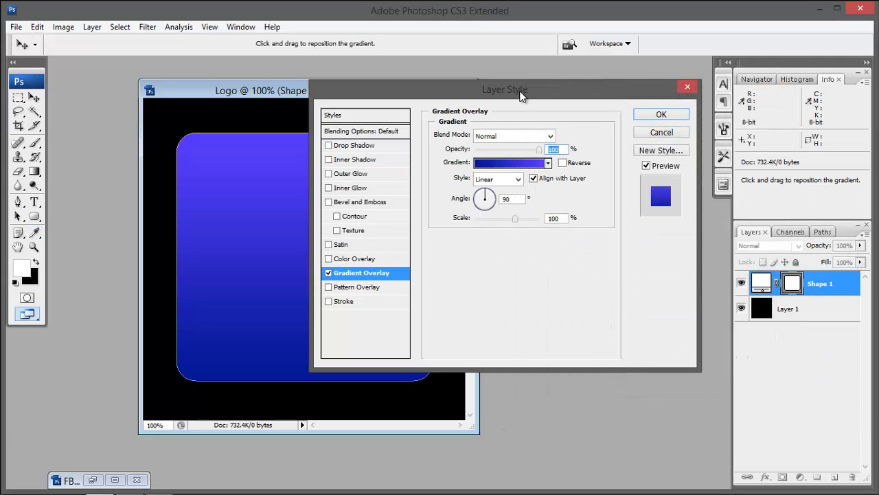
pyautogui.moveTo(520, 96); pyautogui.dragTo(616, 95)
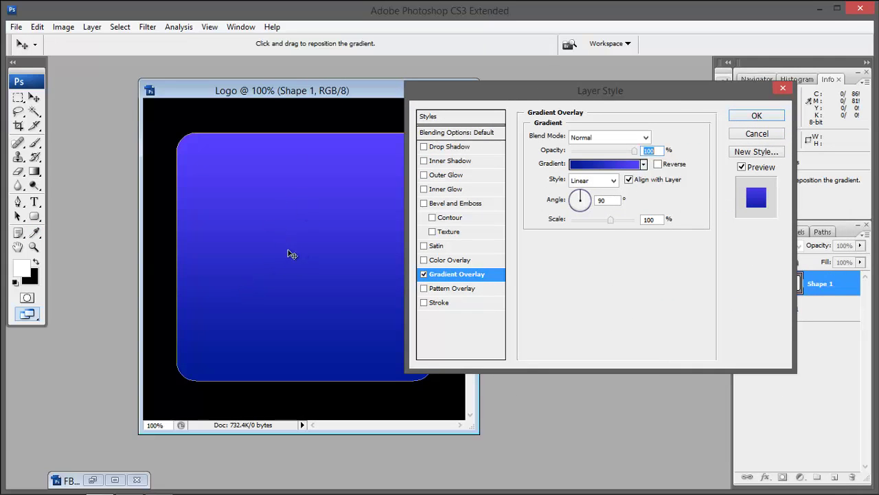
# Step: Add an Inner Shadow (Multiply, 75%, 120°, size 32 px) with zero distance and apply the styles
pyautogui.click(443, 161)
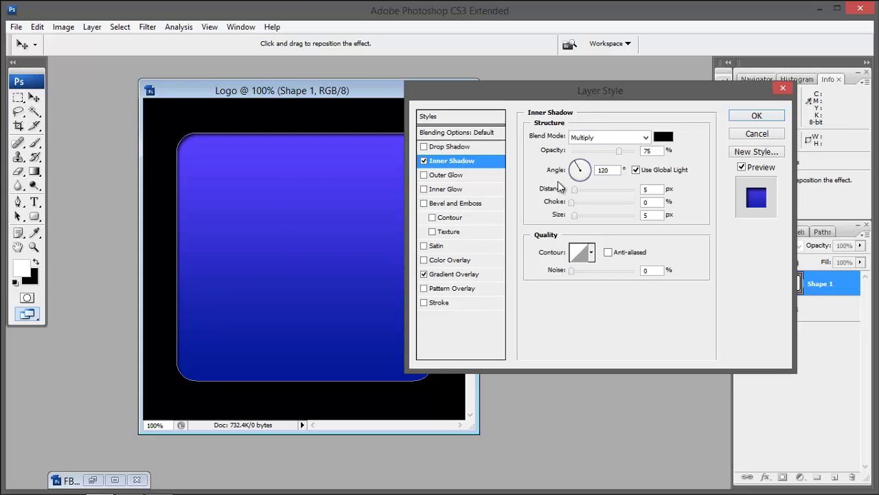
pyautogui.moveTo(575, 190); pyautogui.dragTo(581, 217)
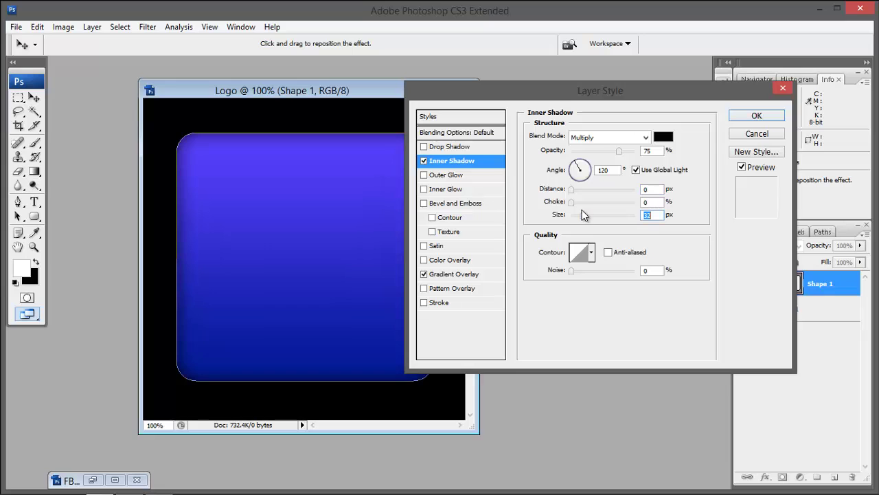
pyautogui.click(425, 160)
pyautogui.click(427, 161)
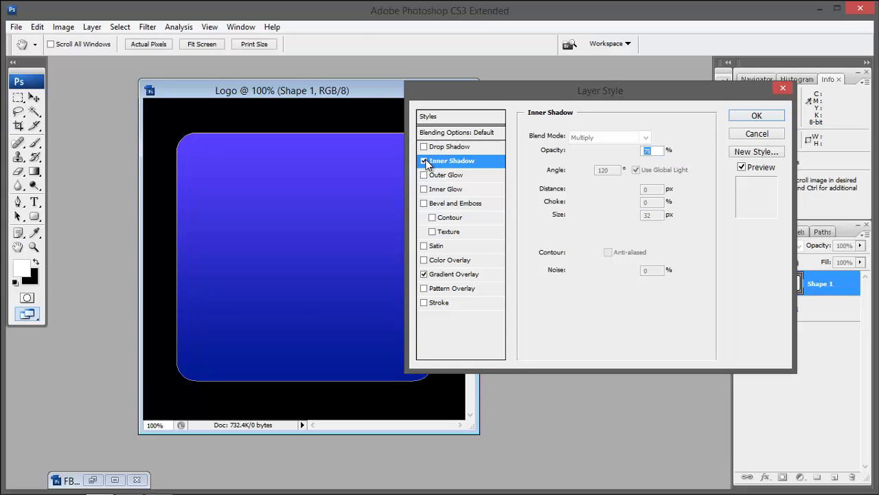
pyautogui.click(756, 116)
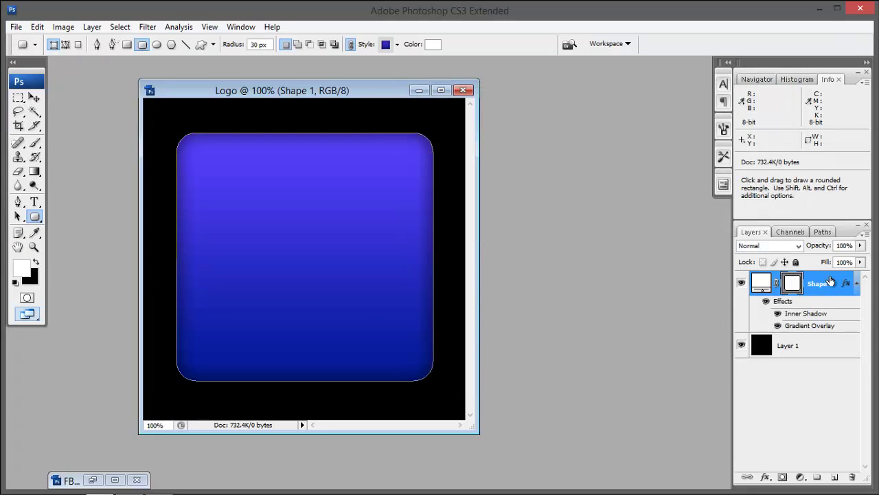
# Step: Collapse Shape 1's effects list and deselect the layer
pyautogui.click(856, 283)
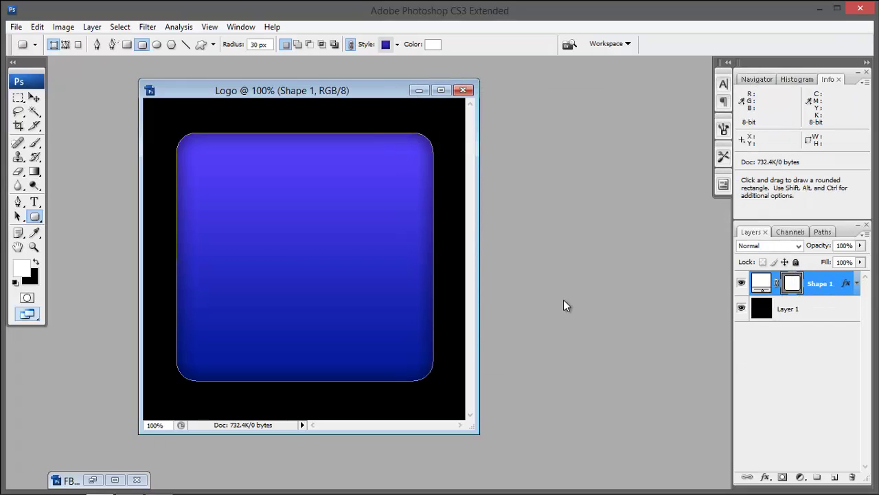
pyautogui.click(763, 351)
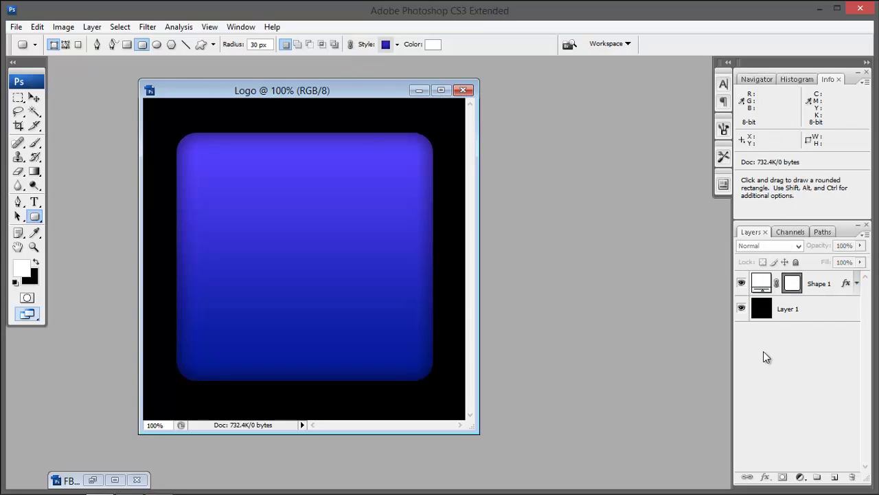
pyautogui.moveTo(388, 93); pyautogui.dragTo(420, 93)
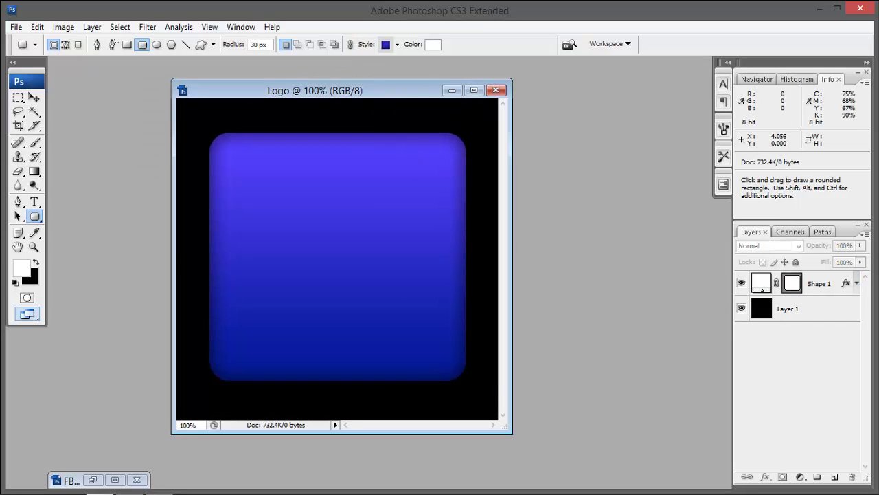
# Step: Type a black lowercase 'f' in Adobe Gothic Std B on the square as text layer f
pyautogui.click(34, 201)
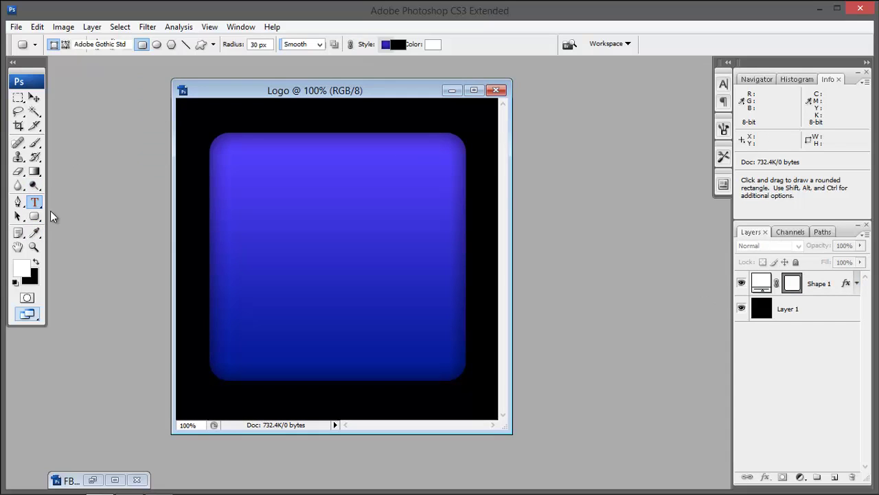
pyautogui.click(277, 266)
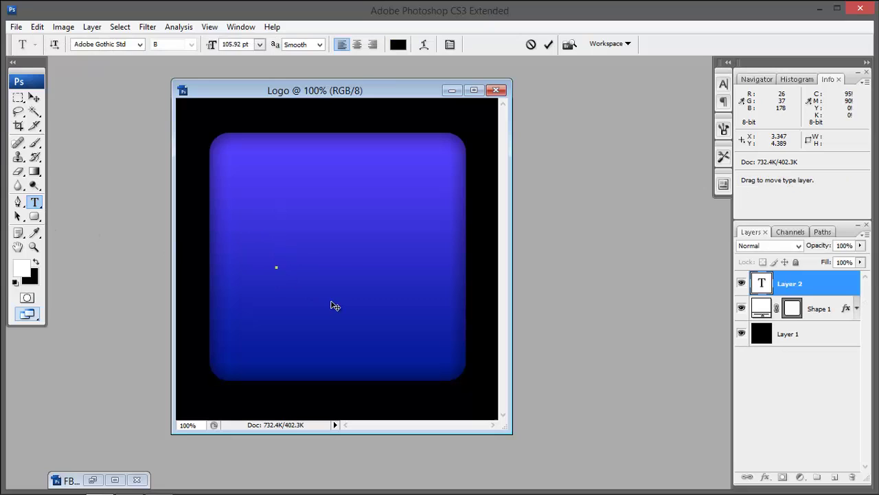
pyautogui.write('f')
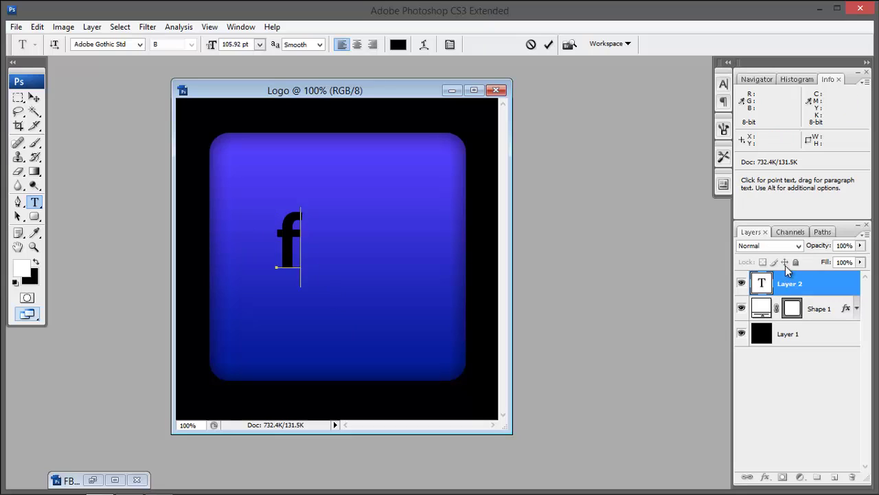
pyautogui.click(764, 282)
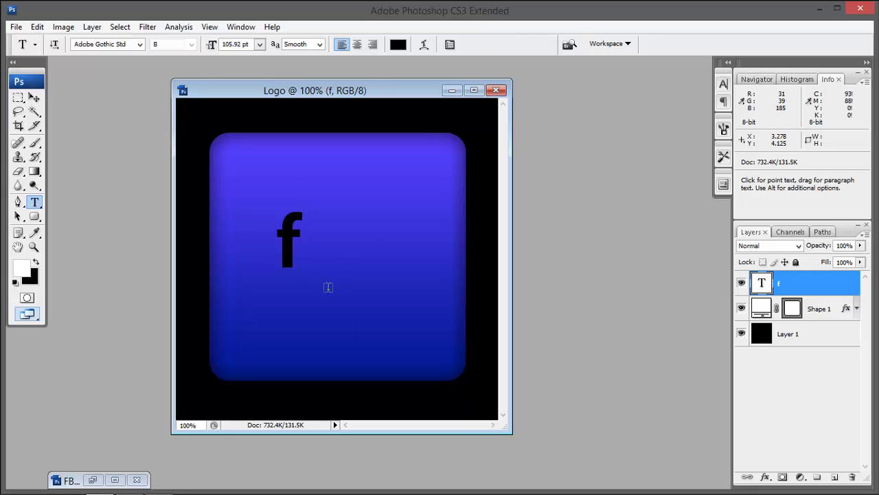
pyautogui.hotkey('ctrl', 't')
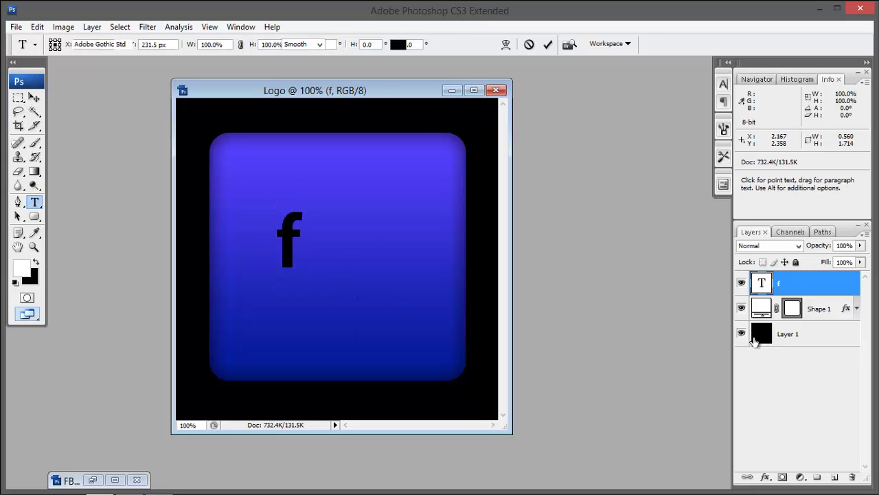
pyautogui.press('Escape')
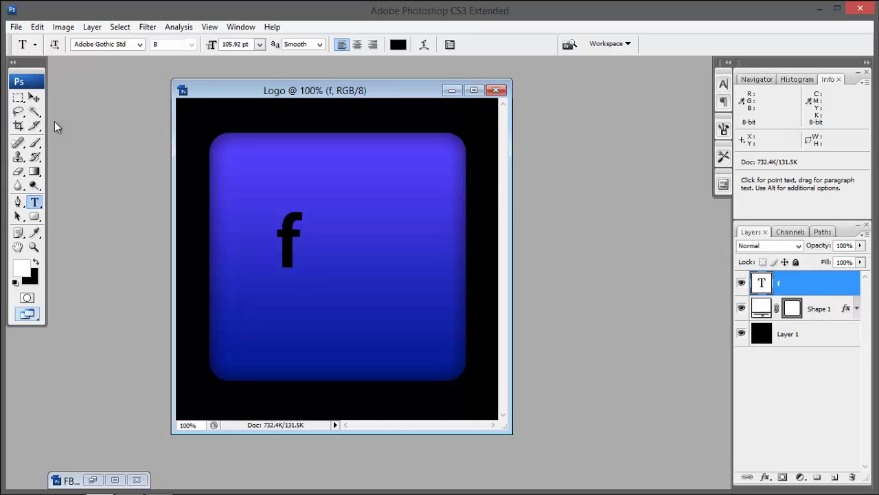
# Step: Free-transform the f to about 493% width and 400% height, placed at the square's lower right
pyautogui.click(36, 27)
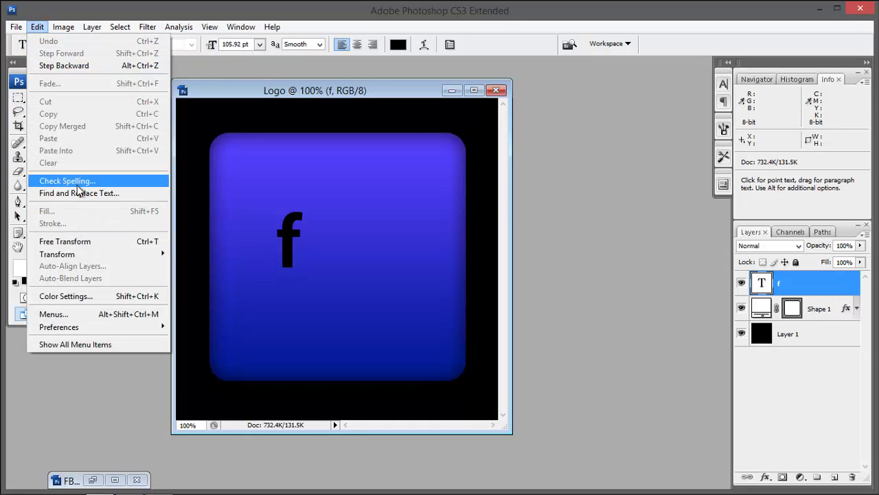
pyautogui.click(77, 243)
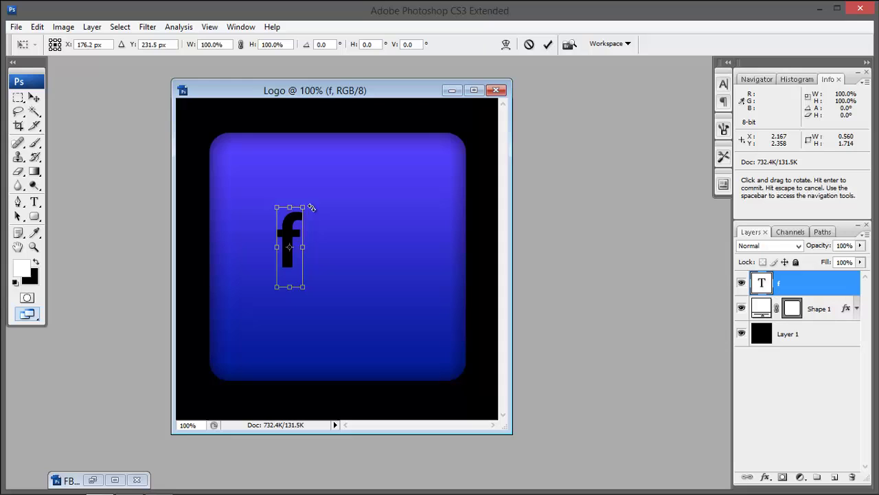
pyautogui.moveTo(305, 204); pyautogui.dragTo(399, 132)
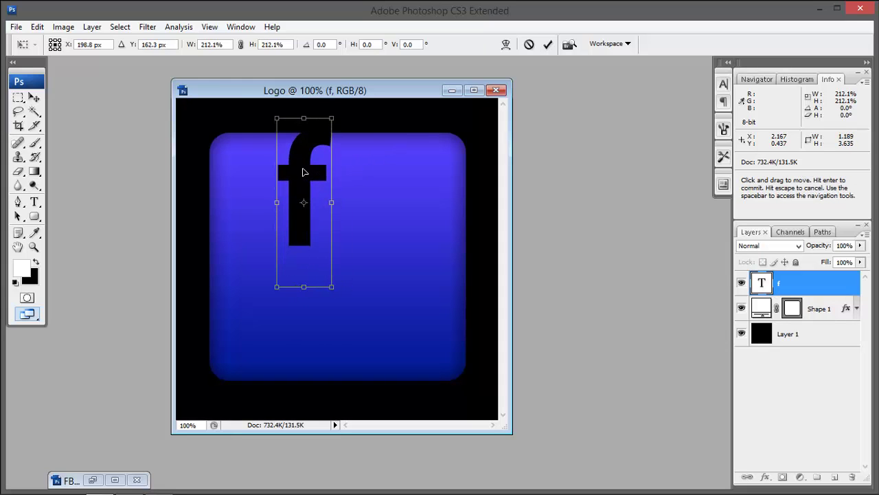
pyautogui.moveTo(303, 171); pyautogui.dragTo(358, 305)
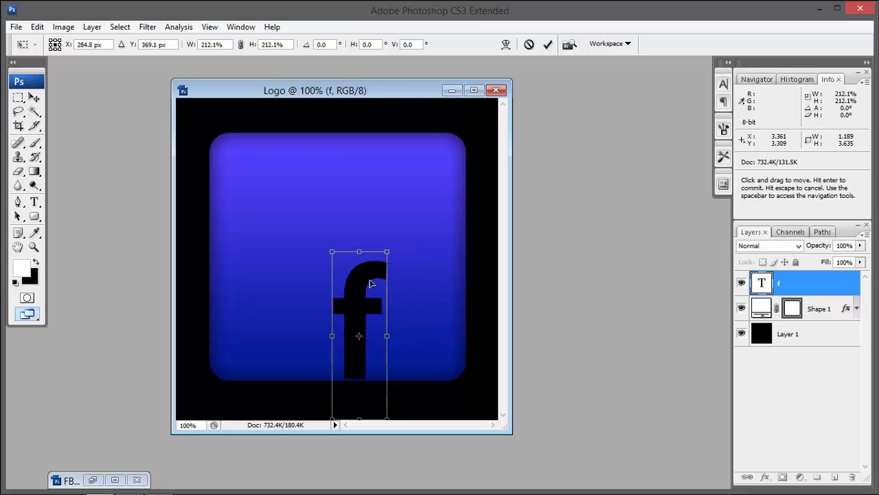
pyautogui.moveTo(388, 247); pyautogui.dragTo(428, 131)
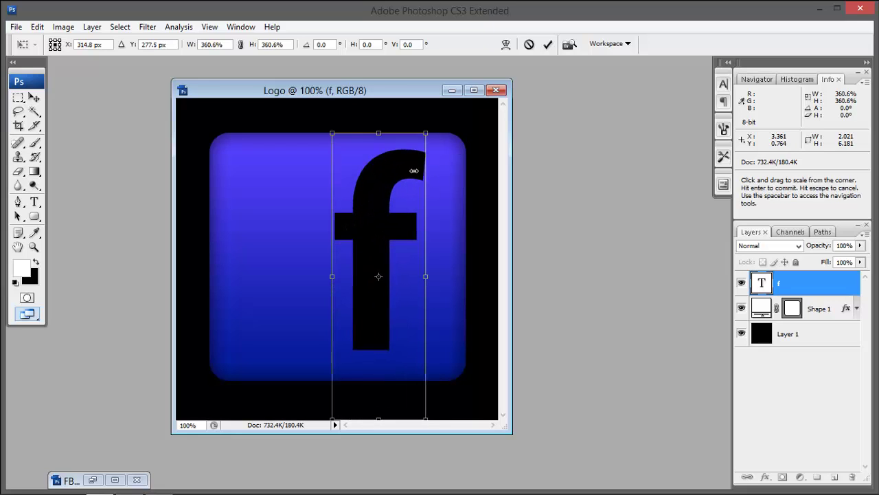
pyautogui.moveTo(387, 236); pyautogui.dragTo(395, 260)
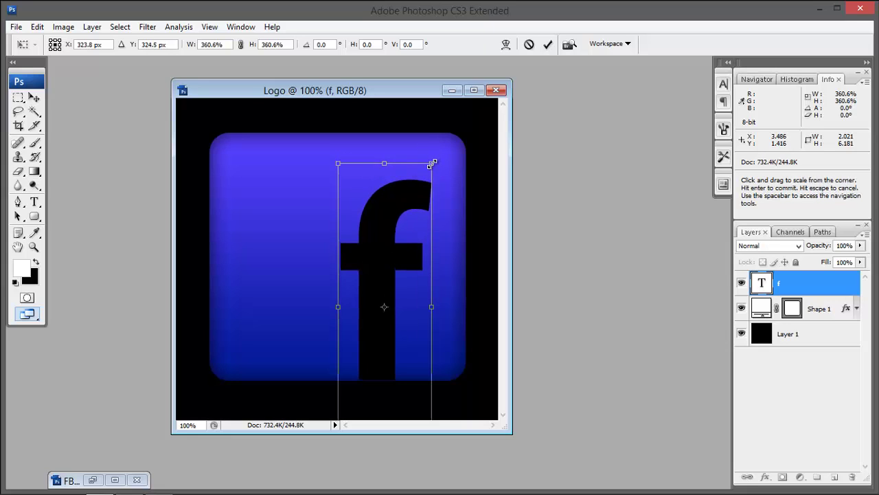
pyautogui.moveTo(431, 162); pyautogui.dragTo(466, 134)
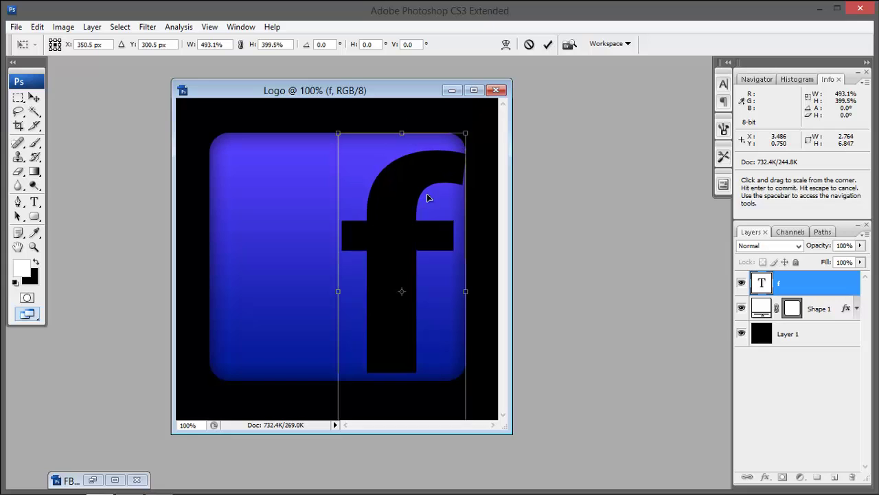
pyautogui.moveTo(403, 216); pyautogui.dragTo(394, 226)
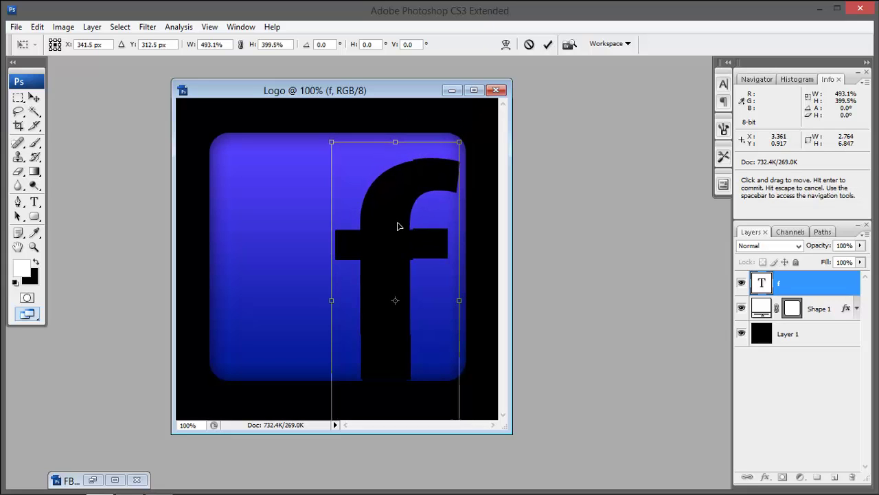
# Step: Apply the transform and change the f's colour to white (ffffff)
pyautogui.press('Return')
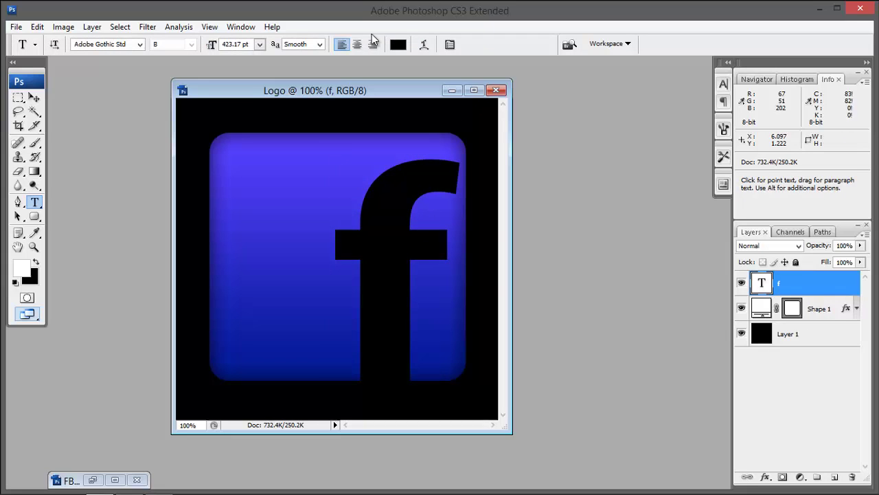
pyautogui.click(398, 44)
pyautogui.moveTo(595, 252); pyautogui.dragTo(467, 186)
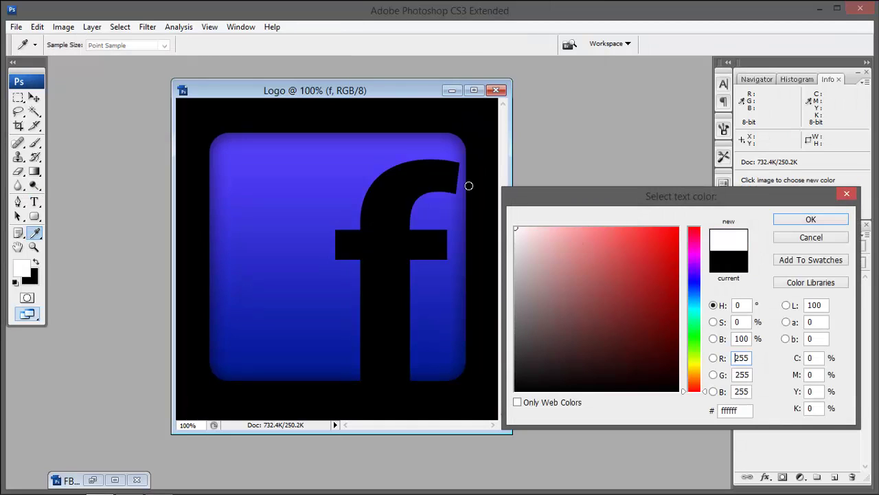
pyautogui.click(810, 219)
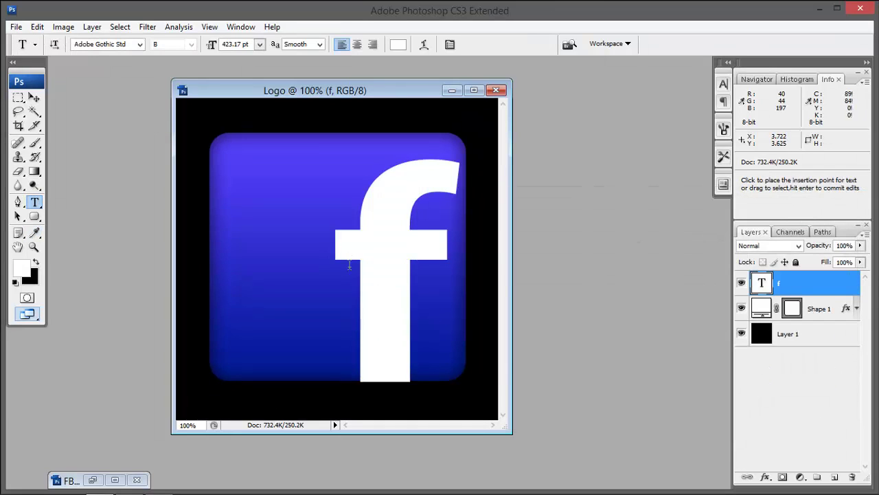
# Step: Nudge the white f slightly left with the Move tool and zoom out to 50%
pyautogui.click(18, 98)
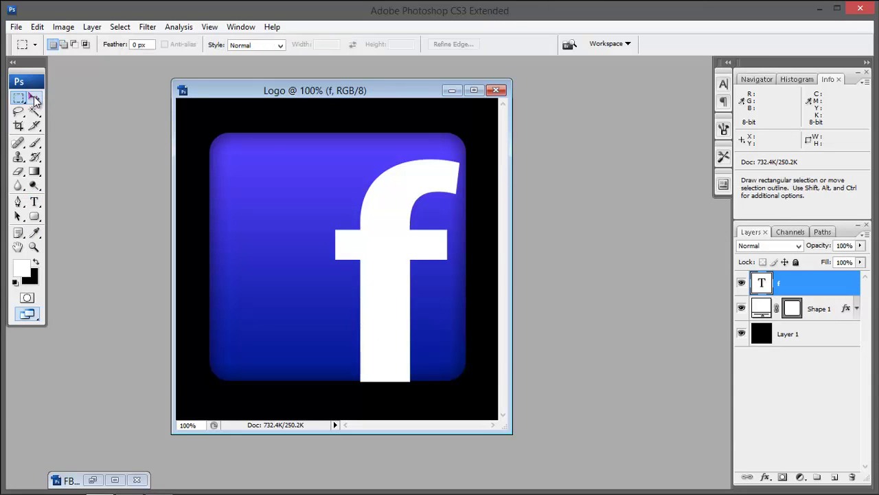
pyautogui.click(34, 98)
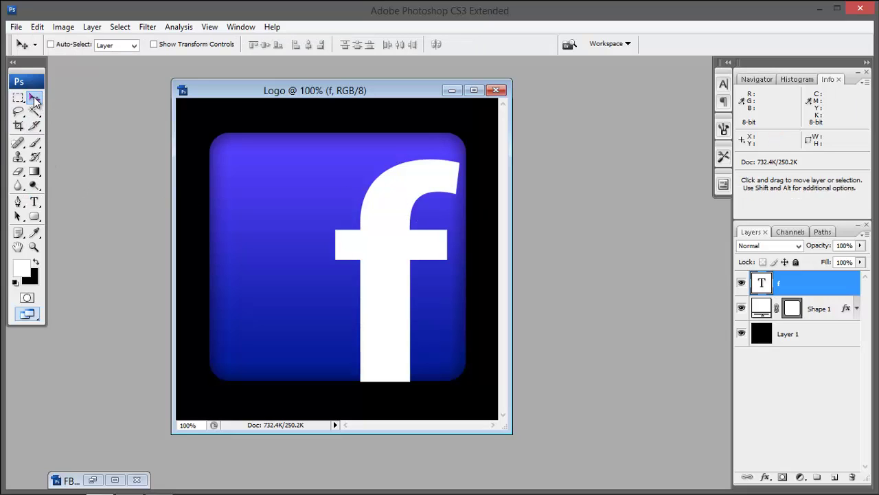
pyautogui.moveTo(376, 266); pyautogui.dragTo(375, 269)
pyautogui.hotkey('ctrl', '-')
pyautogui.hotkey('ctrl', '-')
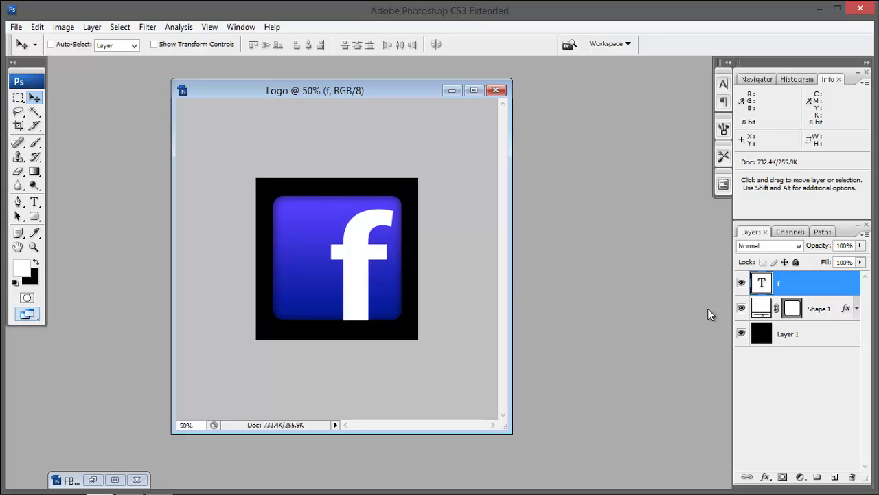
# Step: Draw a large white ellipse with No Style over the top of the square
pyautogui.press('u')
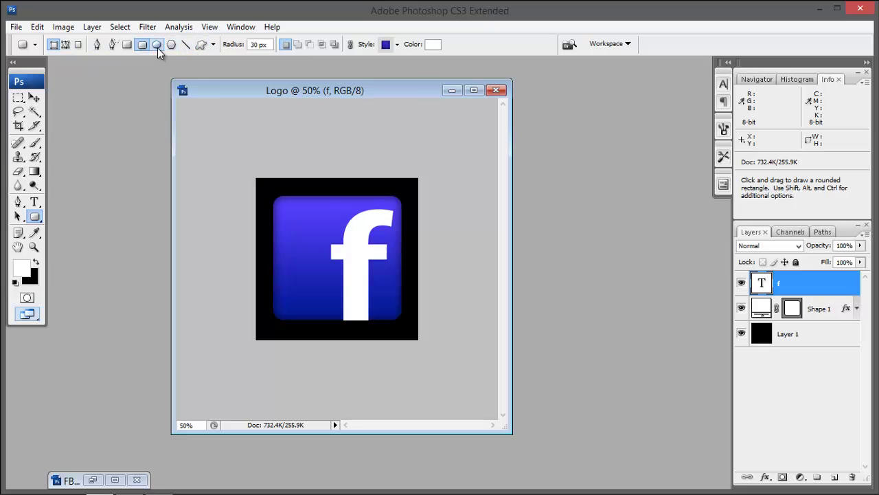
pyautogui.click(157, 46)
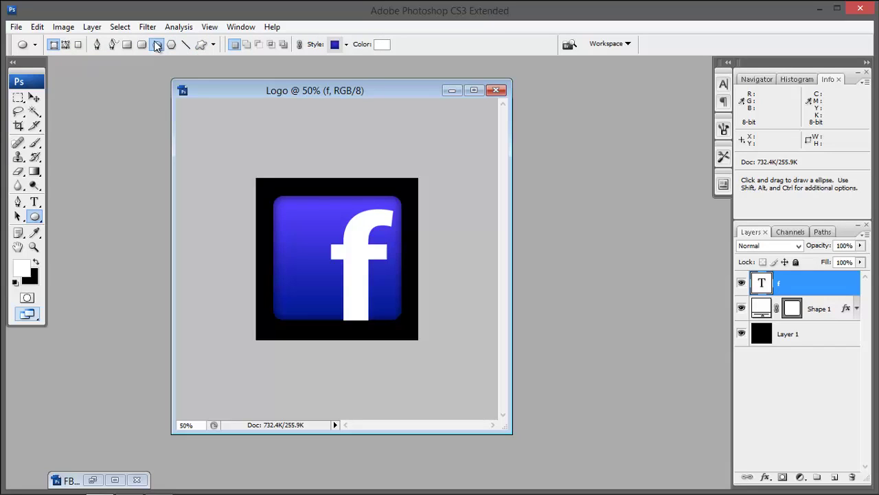
pyautogui.click(348, 45)
pyautogui.click(275, 72)
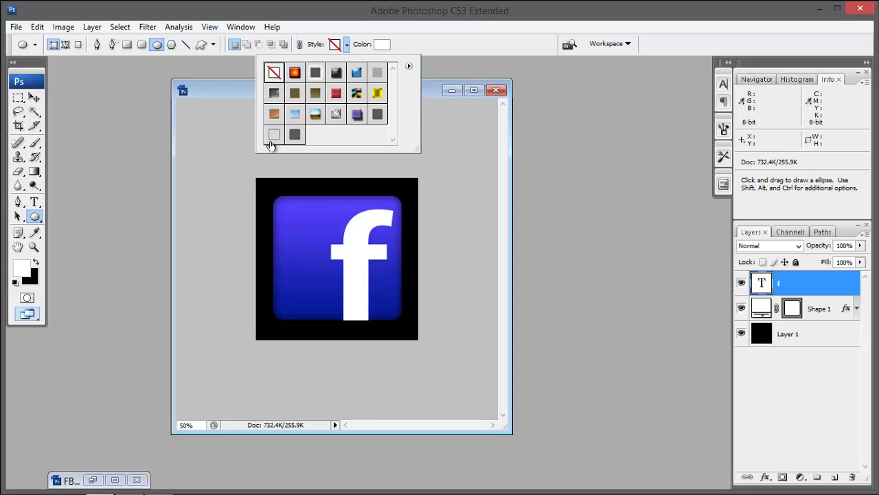
pyautogui.click(206, 129)
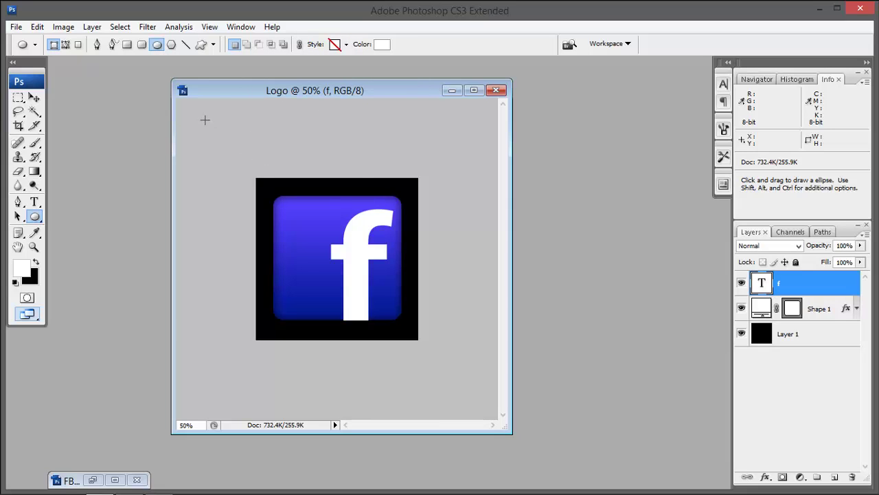
pyautogui.moveTo(211, 114); pyautogui.dragTo(470, 261)
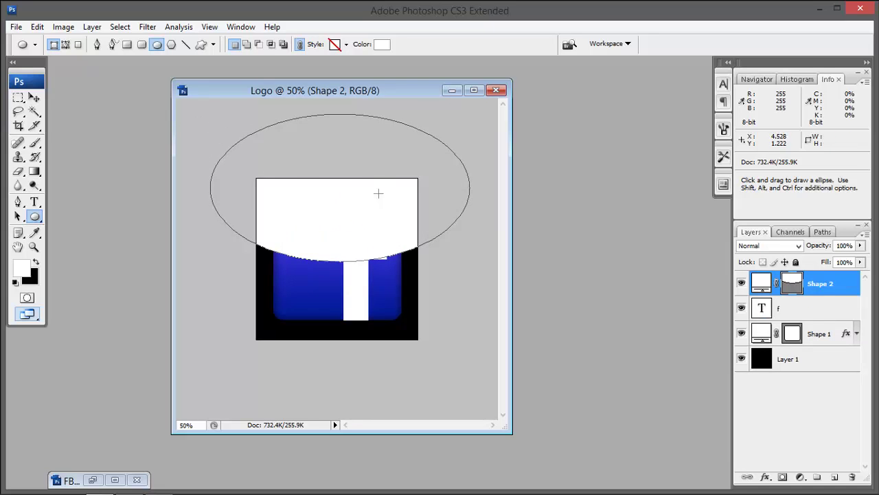
# Step: Free-transform the ellipse, shifting it down over the logo's upper half
pyautogui.click(37, 27)
pyautogui.click(131, 241)
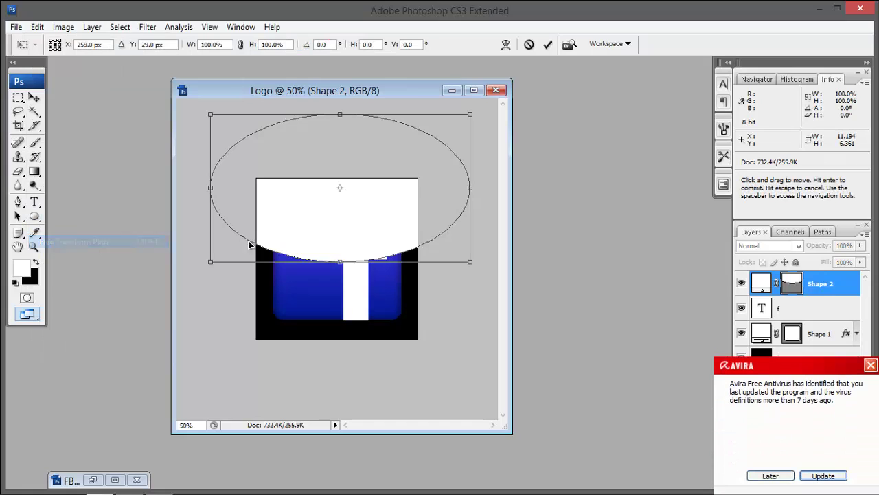
pyautogui.moveTo(336, 208); pyautogui.dragTo(337, 228)
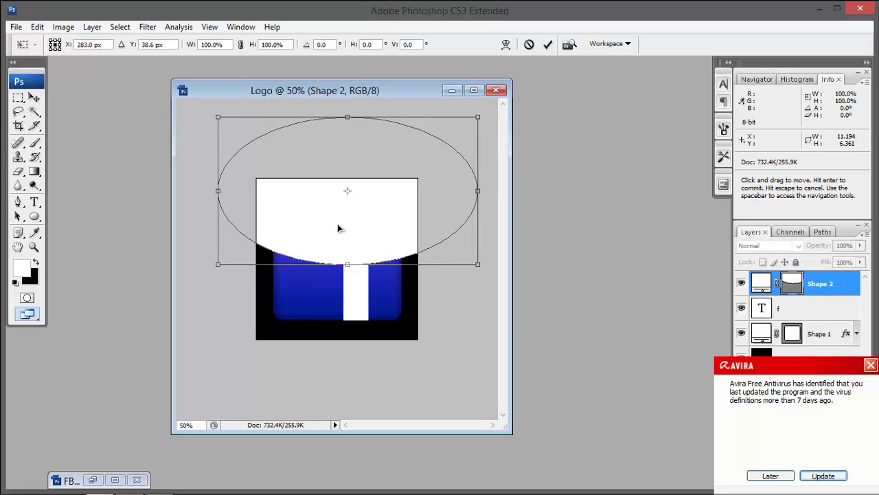
# Step: Commit the ellipse transform, set Shape 2's opacity to 20%, and zoom to 100%
pyautogui.press('Return')
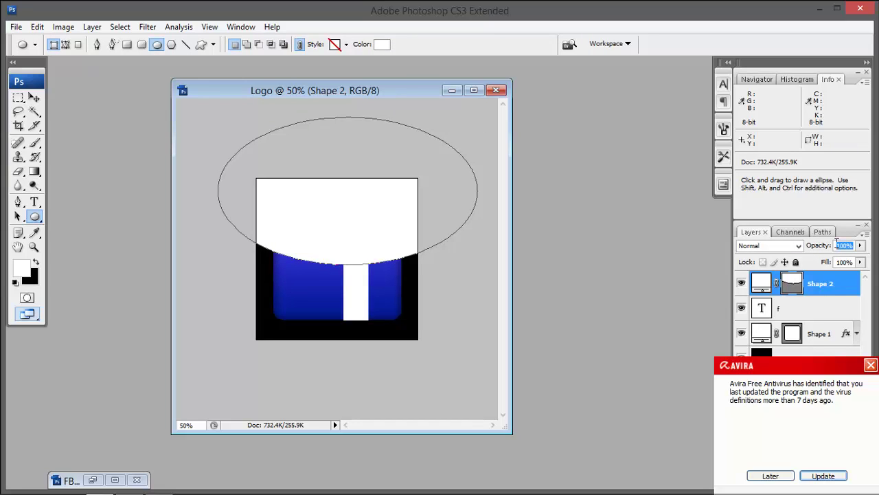
pyautogui.write('20')
pyautogui.press('Return')
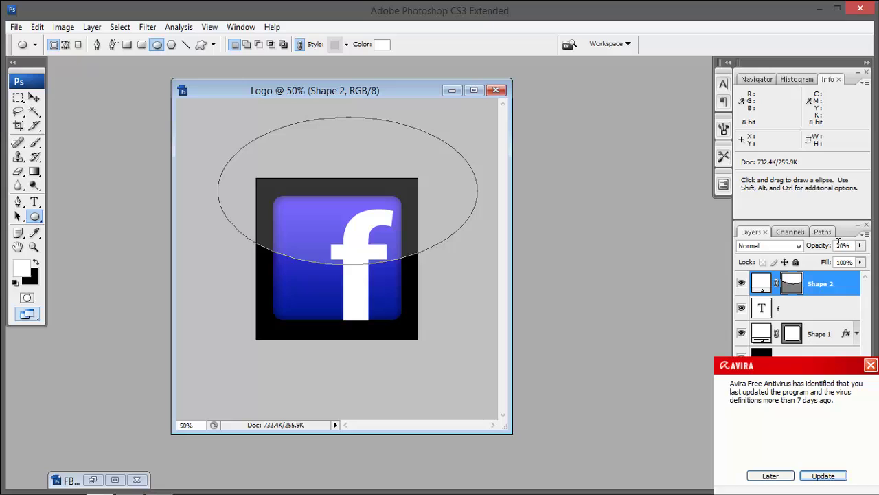
pyautogui.click(871, 365)
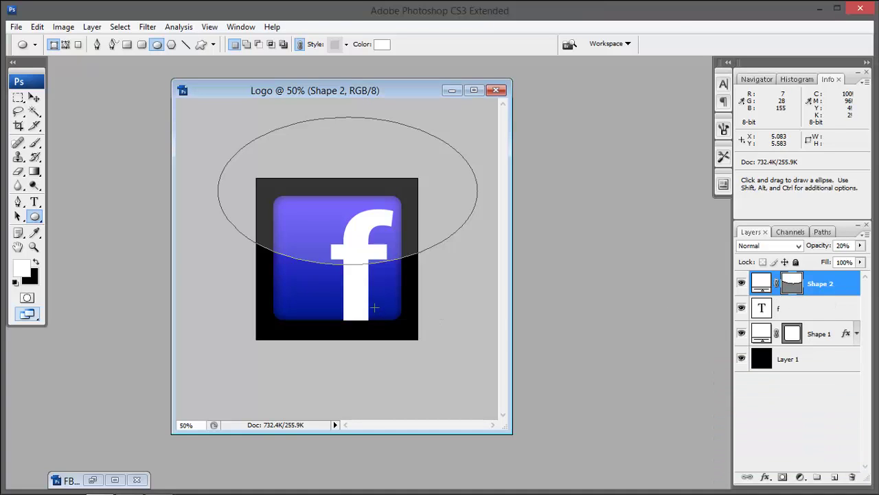
pyautogui.hotkey('ctrl', '+')
pyautogui.hotkey('ctrl', '+')
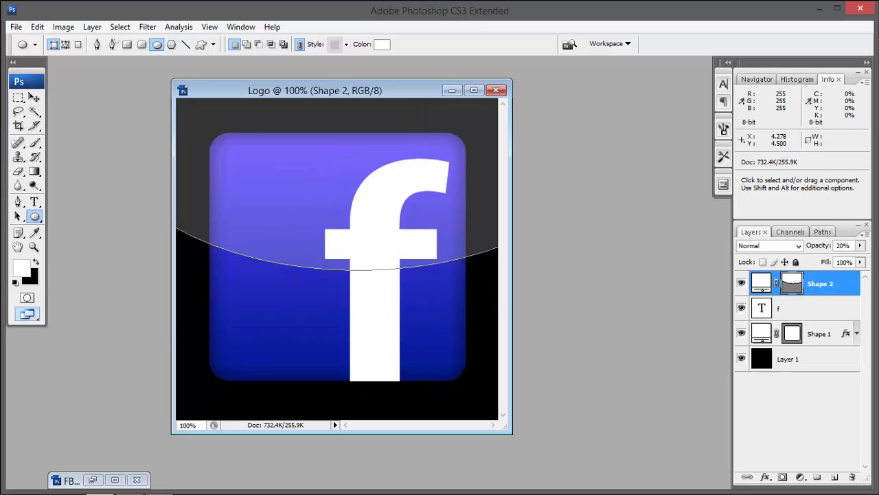
# Step: Rasterize the shine layer (Shape 2) and load the rounded blue square's outline as a selection
pyautogui.rightClick(849, 287)
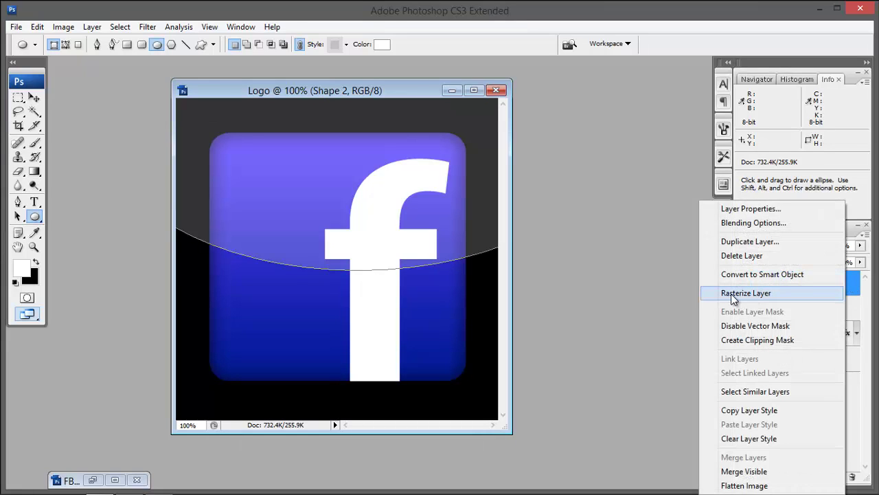
pyautogui.click(791, 292)
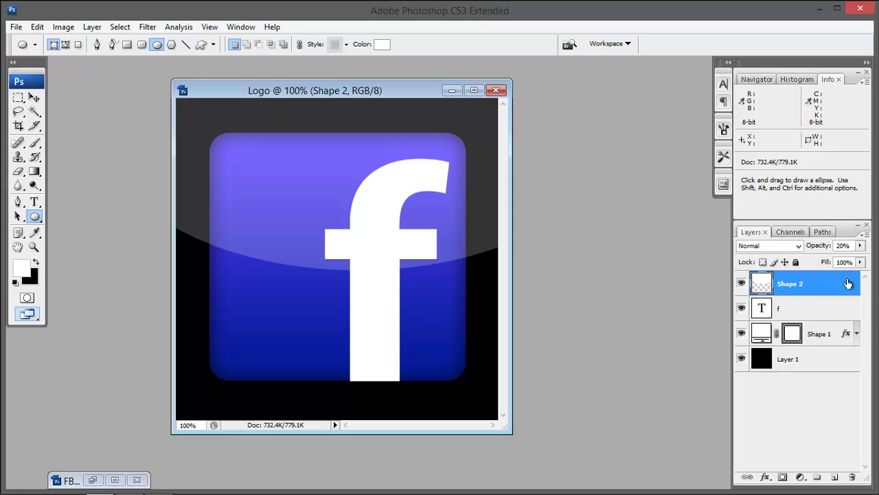
pyautogui.press('ctrl')
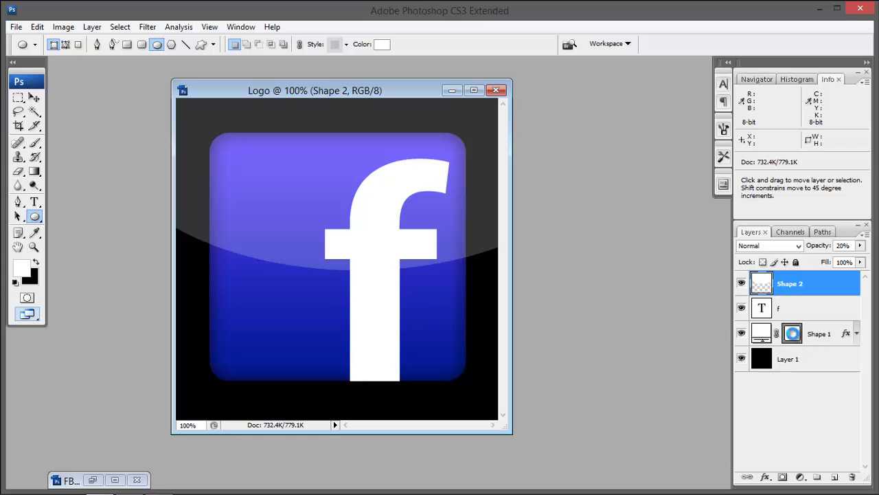
pyautogui.keyDown('ctrl'); pyautogui.click(792, 335); pyautogui.keyUp('ctrl')
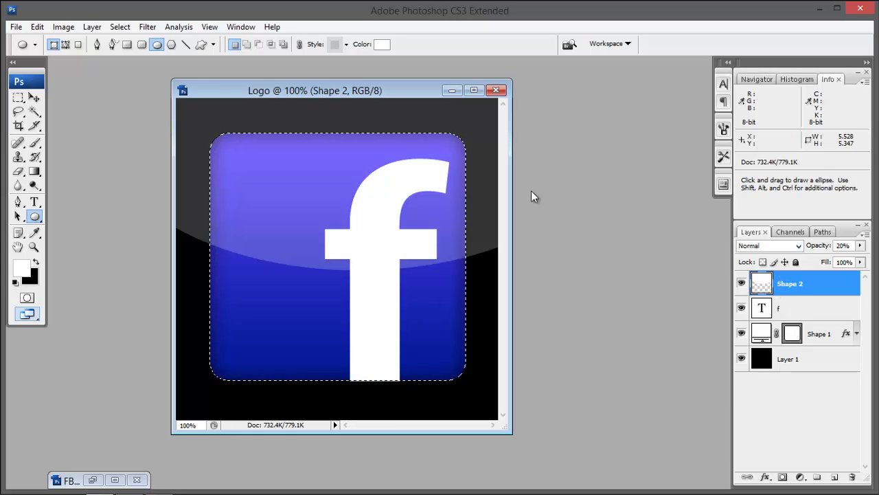
# Step: Invert the selection, delete the shine outside the square, then deselect
pyautogui.click(121, 28)
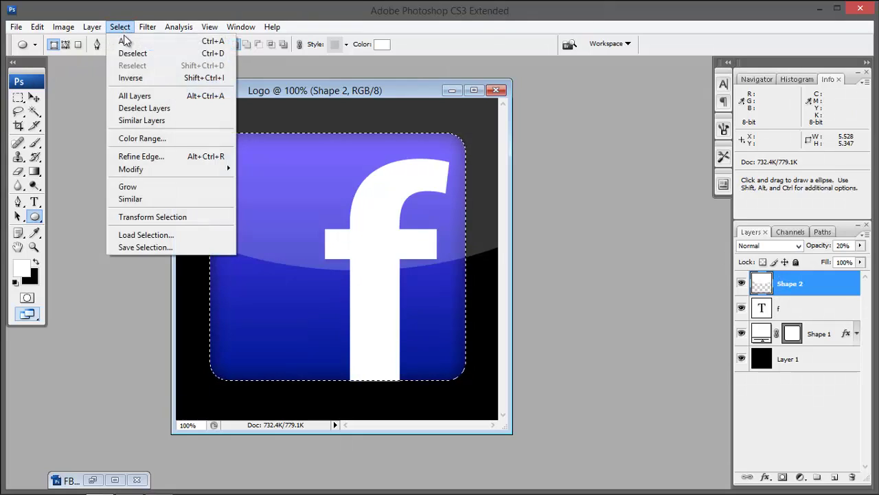
pyautogui.click(129, 78)
pyautogui.moveTo(285, 98); pyautogui.dragTo(301, 94)
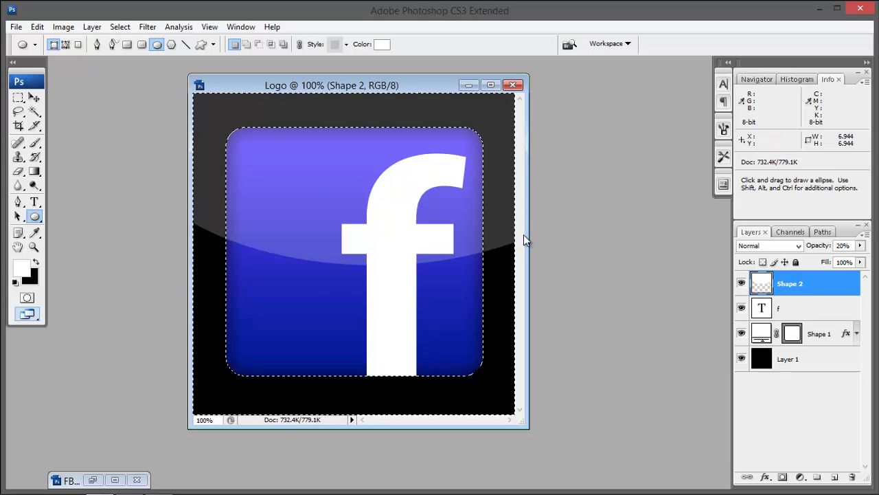
pyautogui.press('Delete')
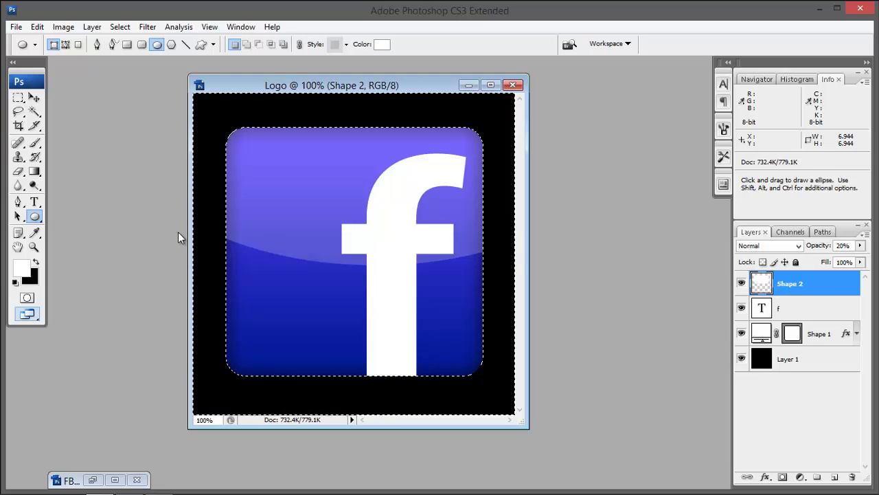
pyautogui.click(120, 27)
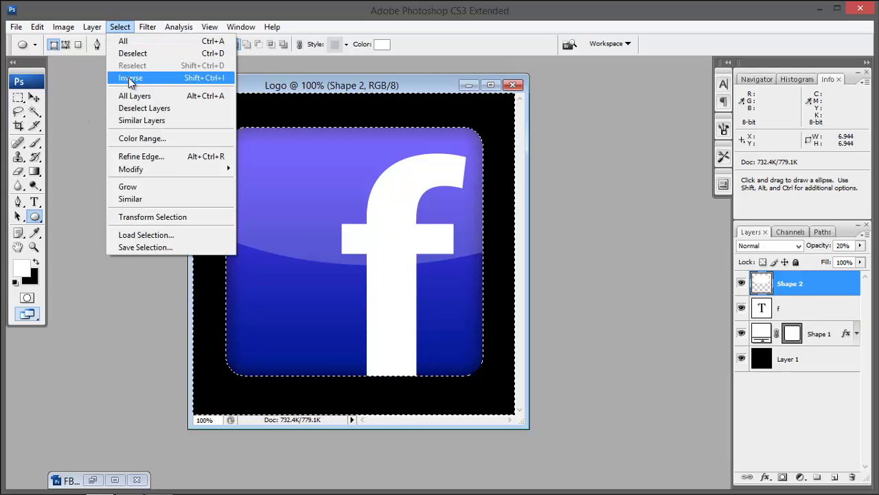
pyautogui.click(137, 53)
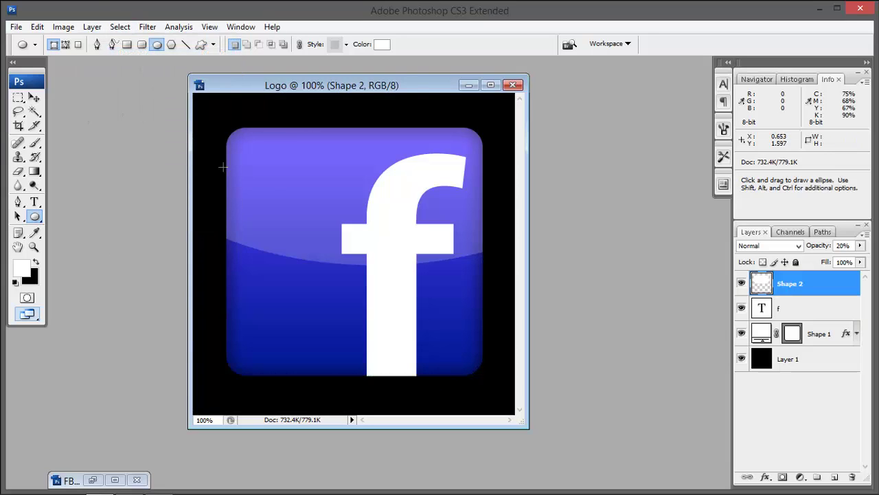
pyautogui.moveTo(419, 86); pyautogui.dragTo(429, 72)
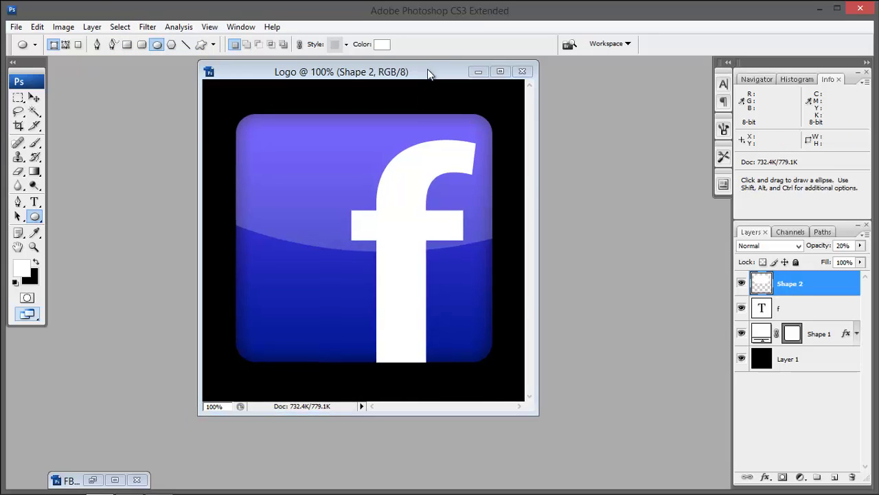
# Step: Zoom out and minimize the Facebook logo, then open the G+ Logo file
pyautogui.hotkey('ctrl', '-')
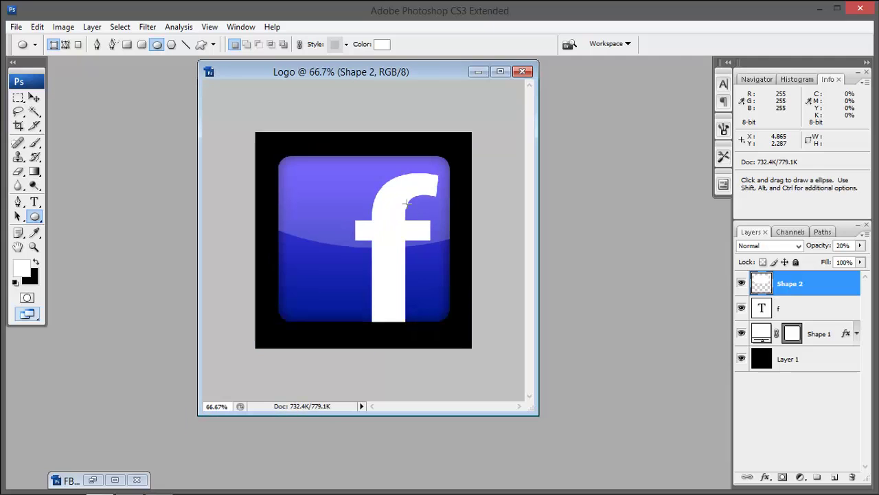
pyautogui.click(479, 72)
pyautogui.hotkey('ctrl', 'o')
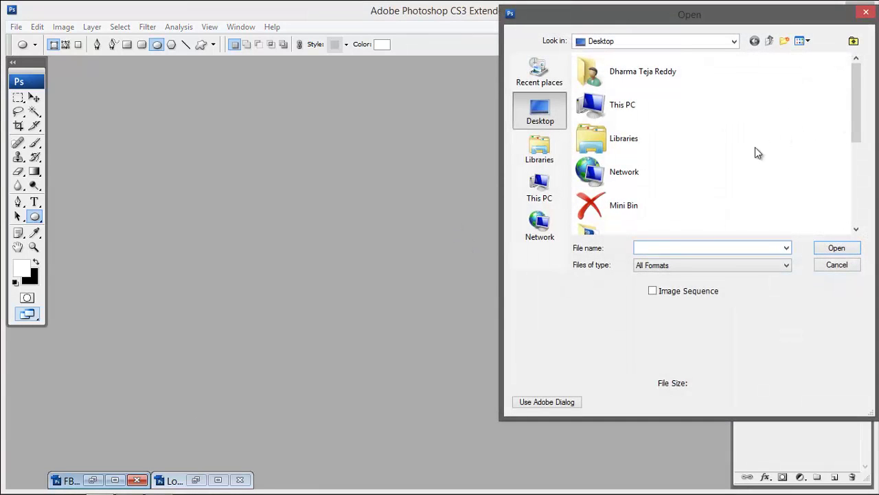
pyautogui.scroll(-5, 755, 148)
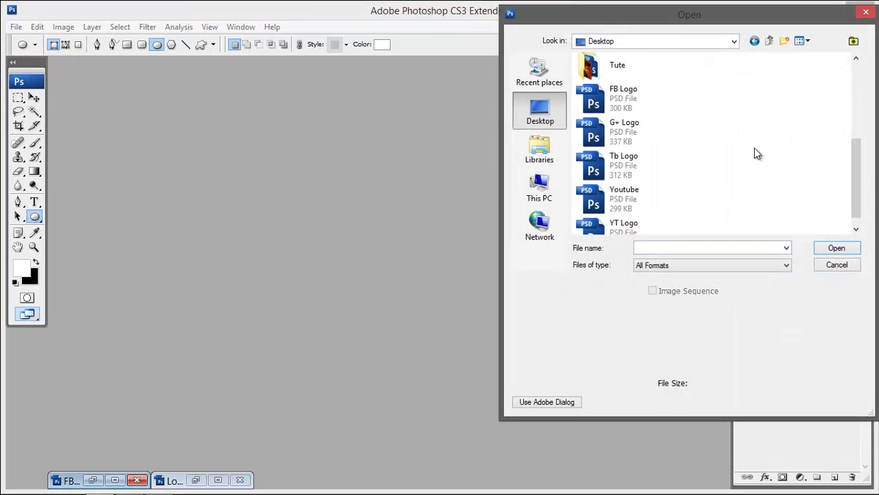
pyautogui.doubleClick(648, 132)
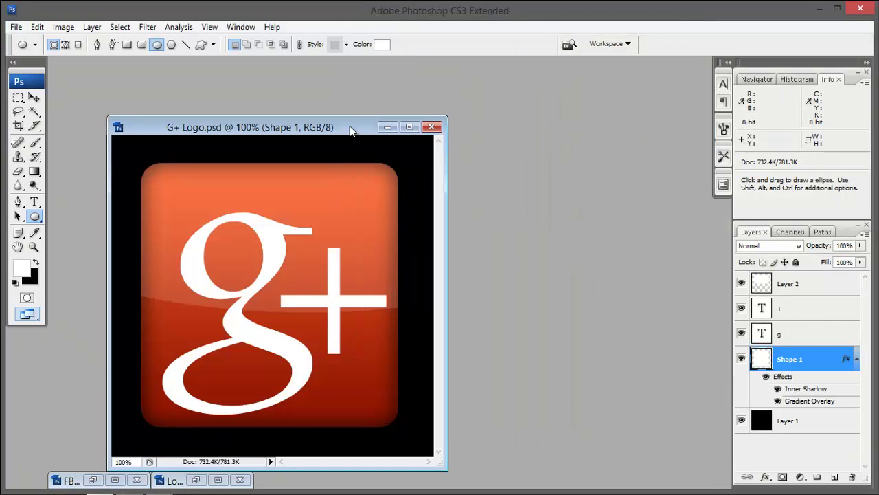
pyautogui.moveTo(349, 126); pyautogui.dragTo(357, 101)
# Step: Open the YT Logo and Tb Logo files
pyautogui.hotkey('ctrl', 'o')
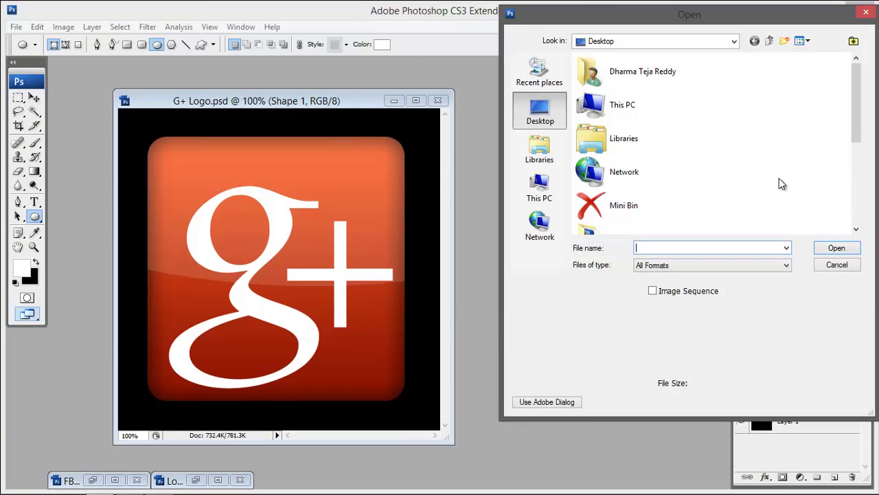
pyautogui.scroll(-5, 779, 183)
pyautogui.doubleClick(631, 210)
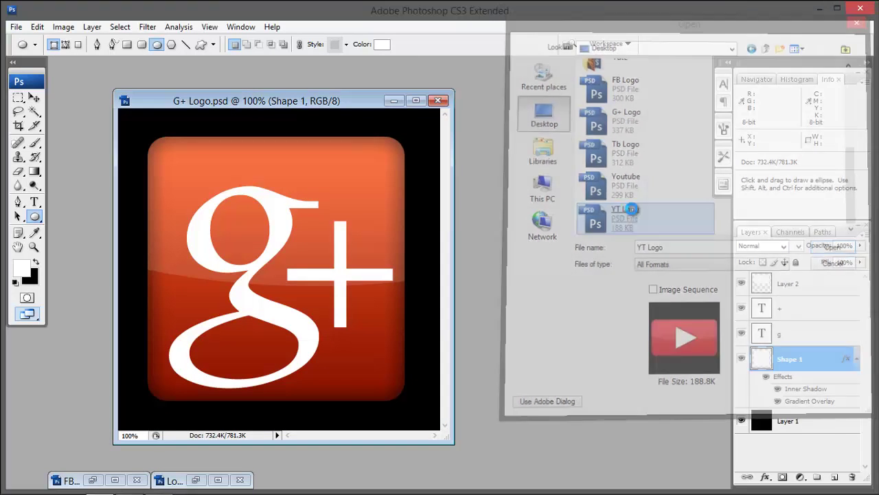
pyautogui.moveTo(327, 132); pyautogui.dragTo(325, 119)
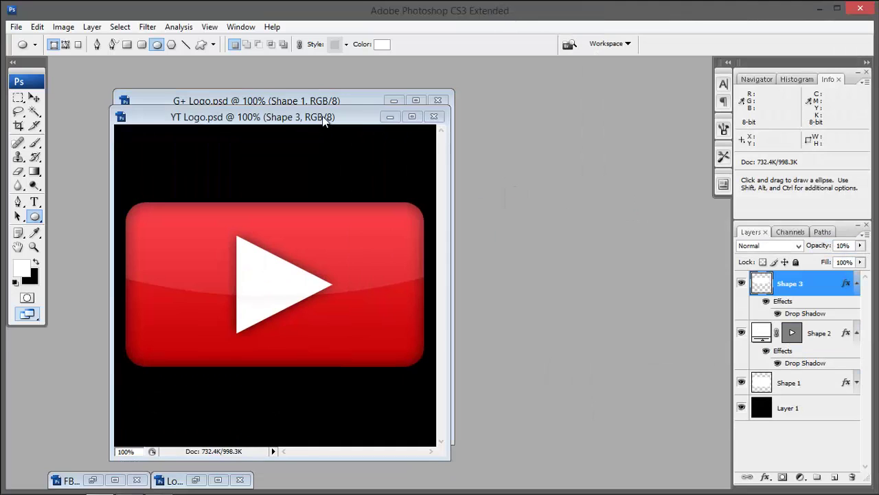
pyautogui.hotkey('ctrl', 'o')
pyautogui.scroll(-5, 786, 144)
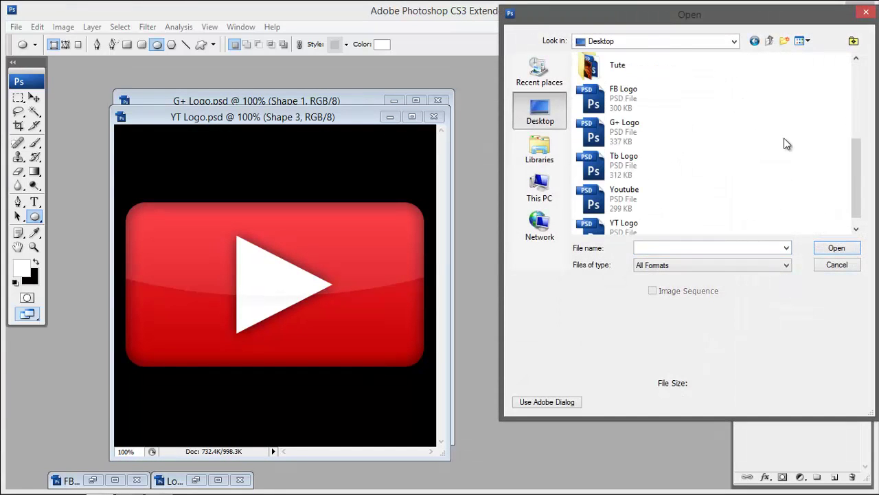
pyautogui.doubleClick(614, 170)
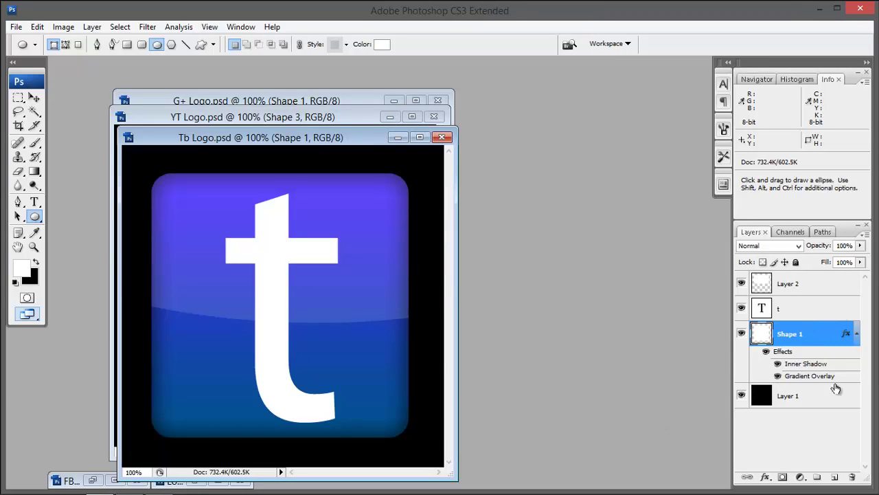
# Step: Open the Youtube design file and position its window
pyautogui.doubleClick(588, 296)
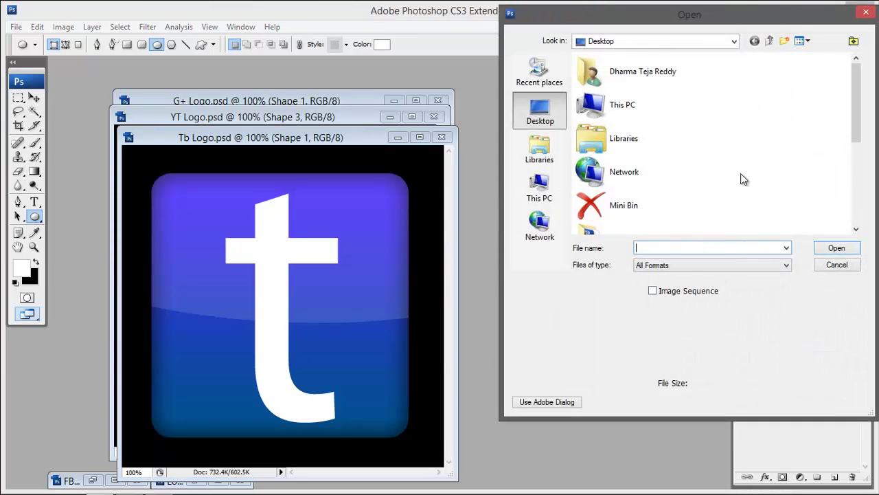
pyautogui.scroll(-3, 742, 154)
pyautogui.doubleClick(650, 182)
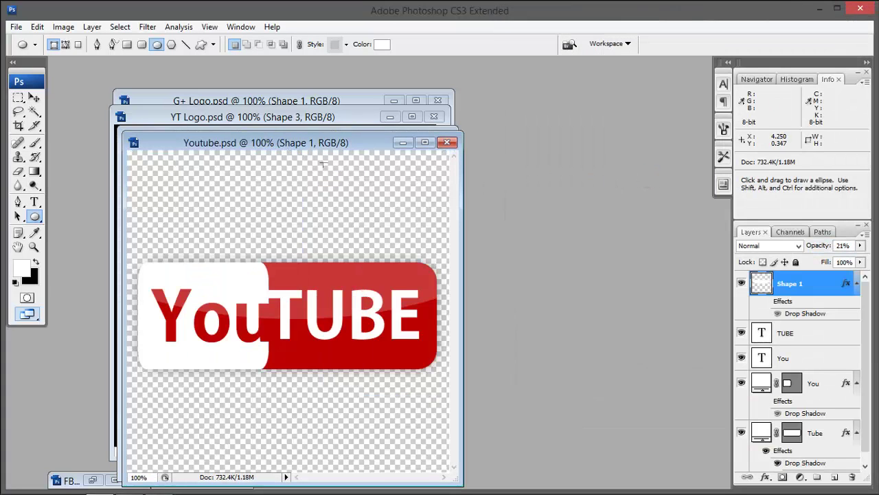
pyautogui.moveTo(311, 138); pyautogui.dragTo(352, 98)
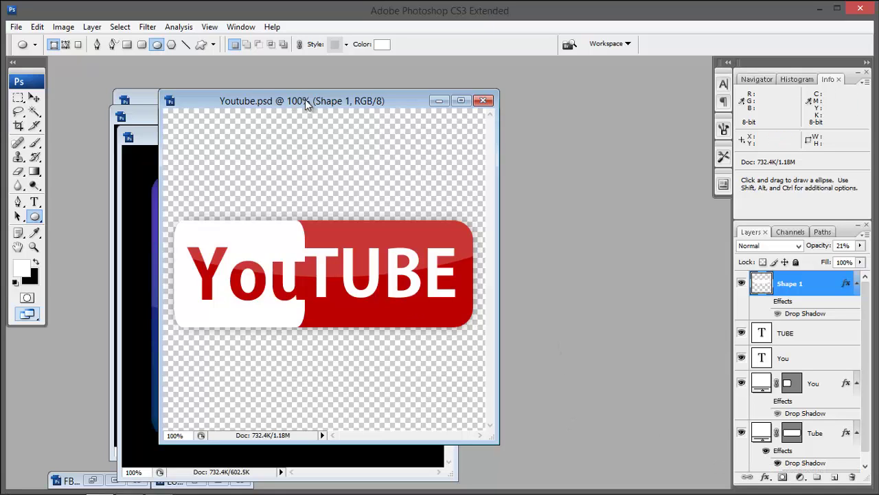
pyautogui.moveTo(305, 99); pyautogui.dragTo(303, 98)
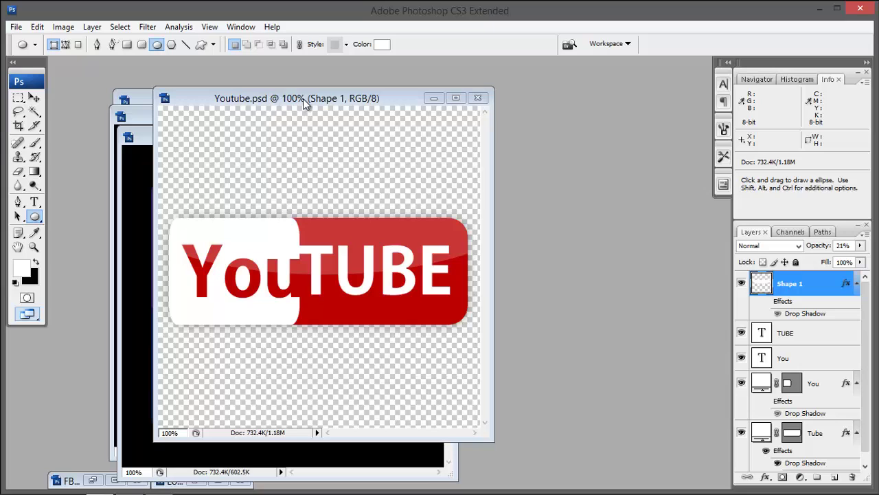